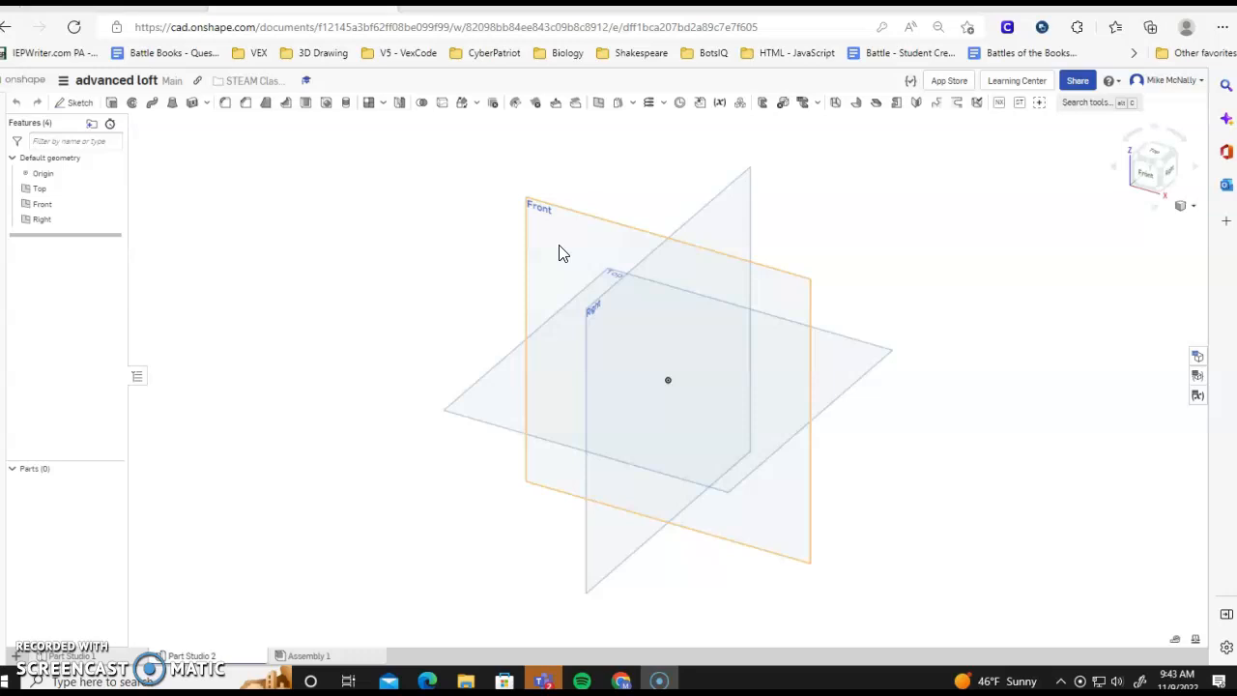
click(544, 277)
click(540, 279)
click(469, 280)
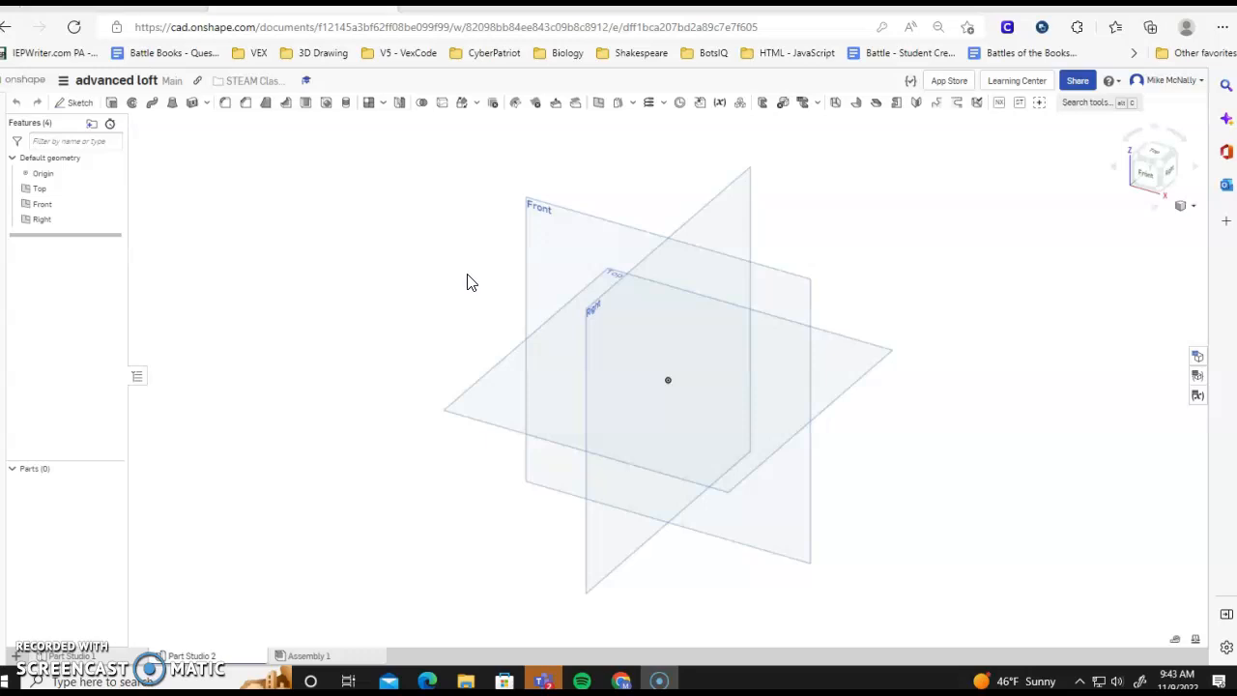
Create a plane offset 3 in from the Front plane
click(567, 242)
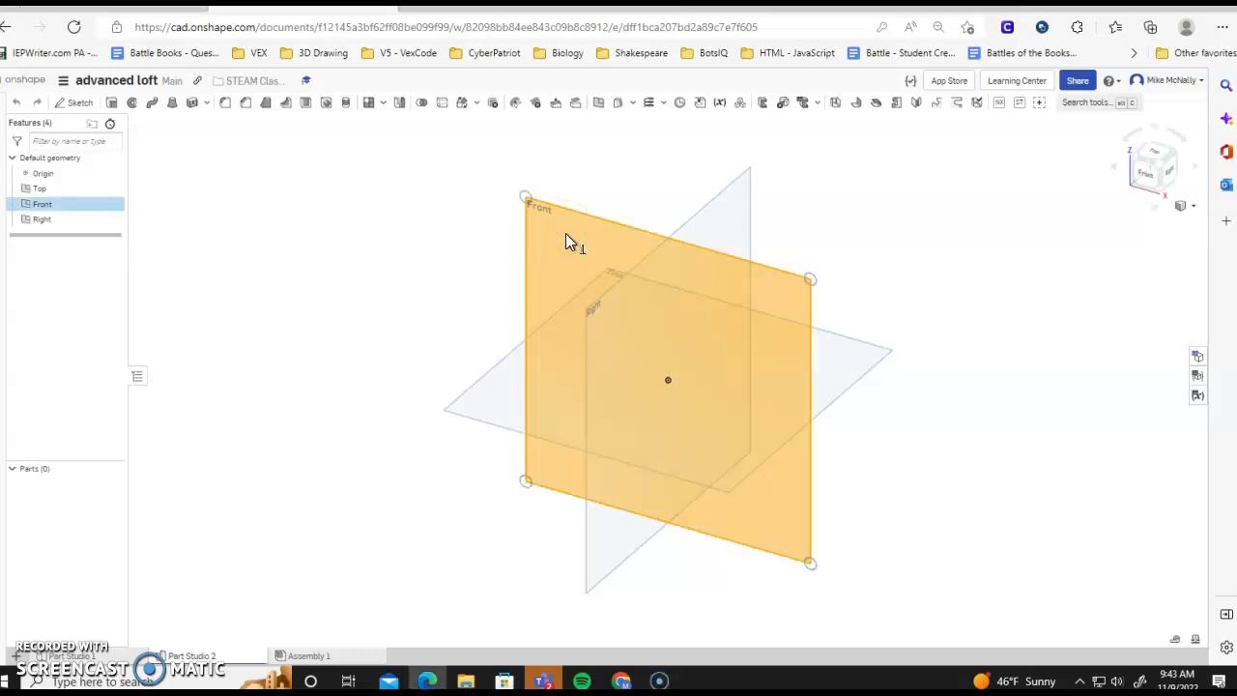
right_click(568, 241)
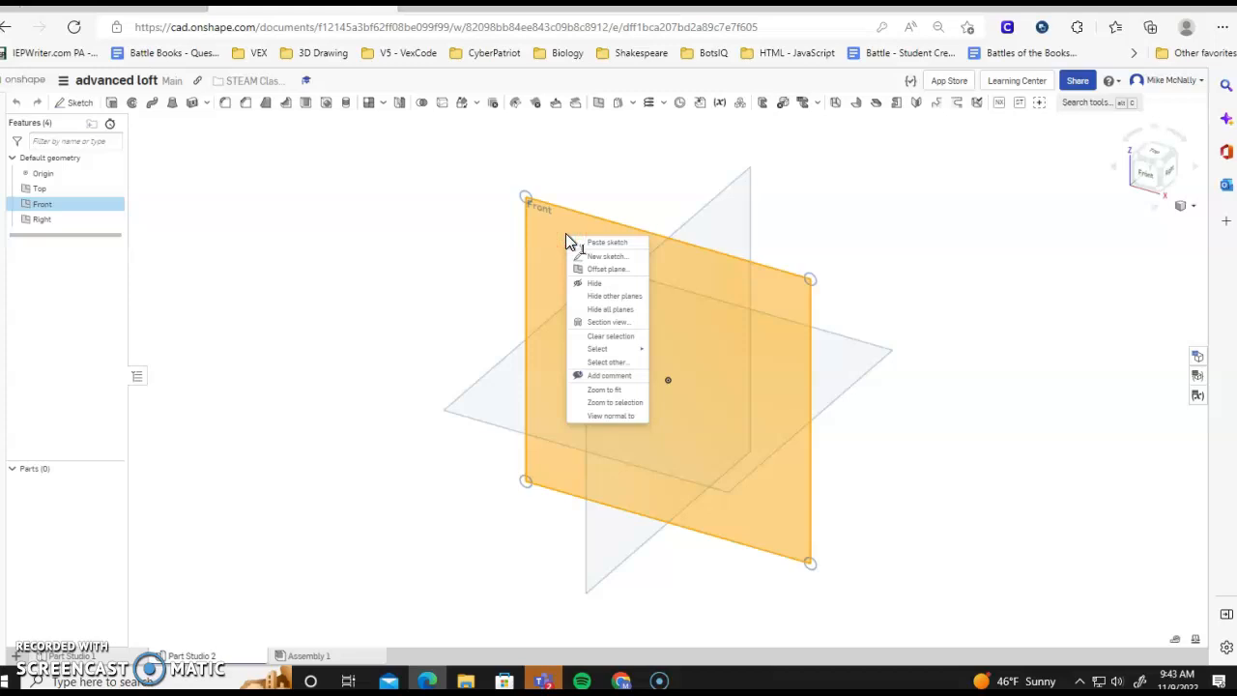
click(597, 271)
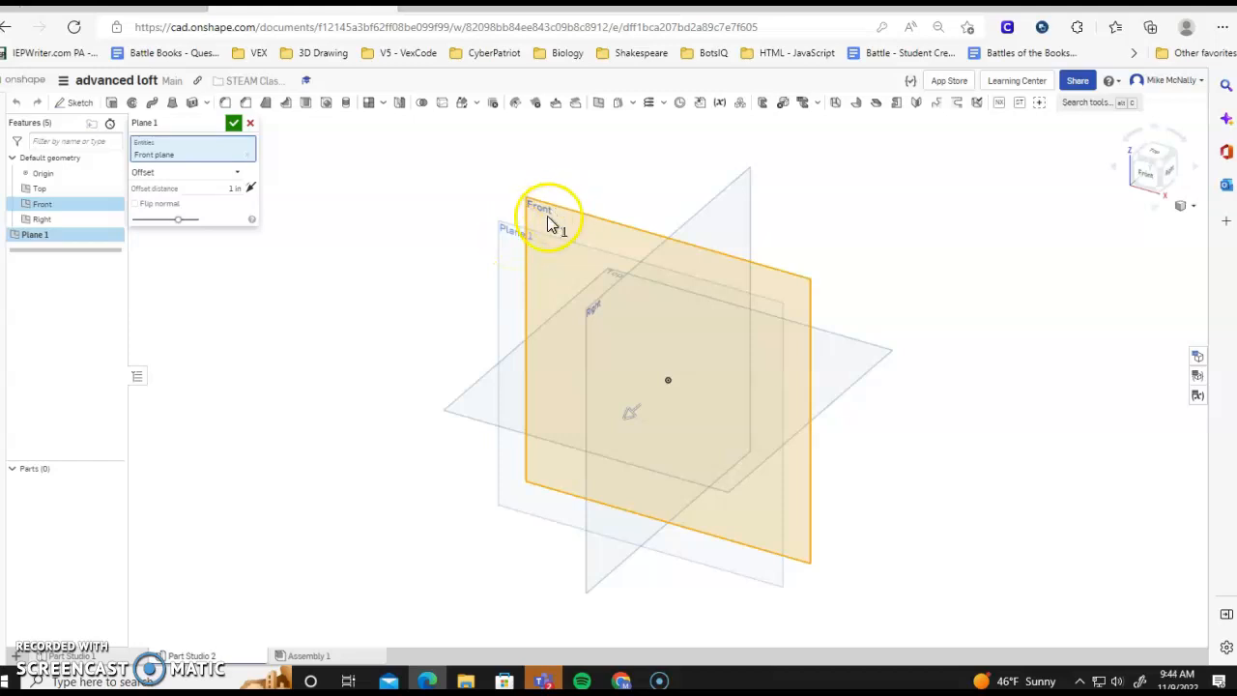
click(236, 188)
text(3)
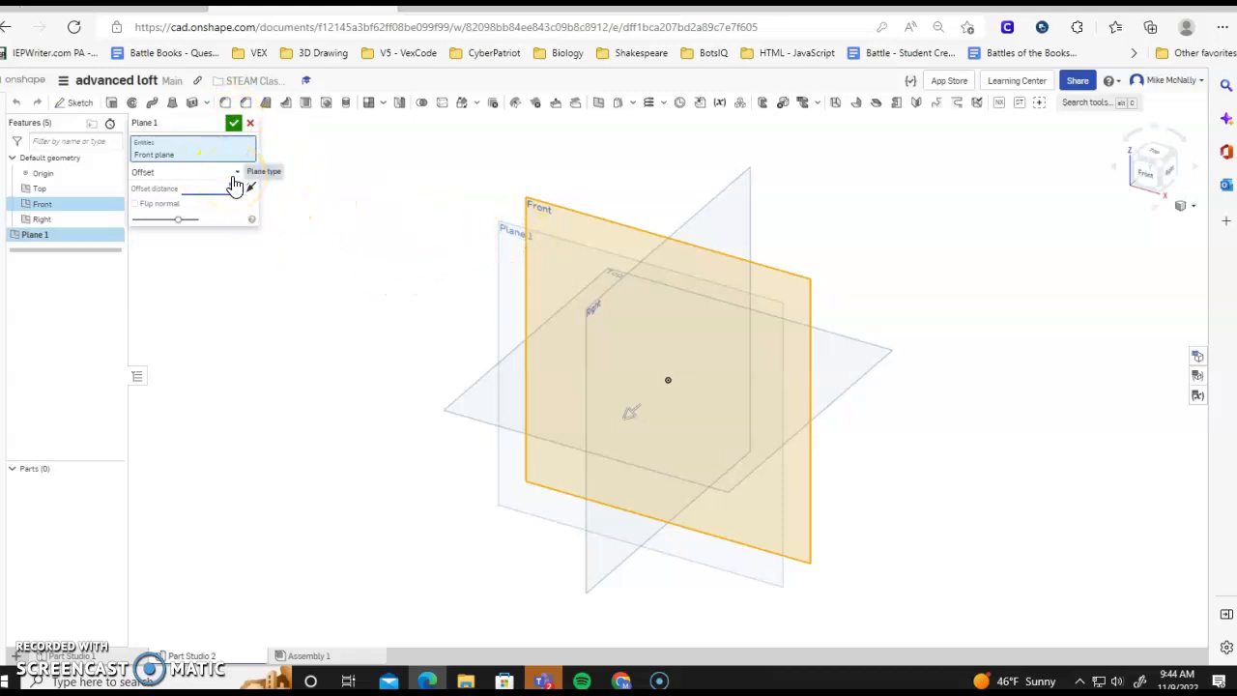
key(Return)
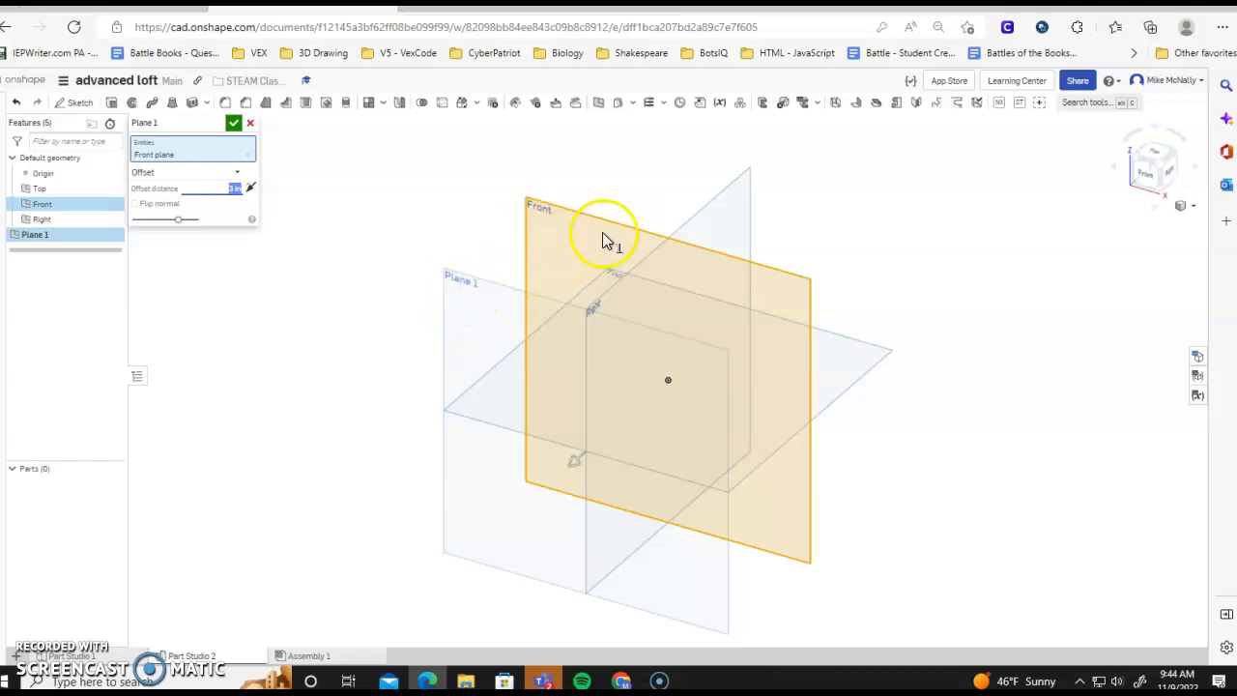
click(234, 123)
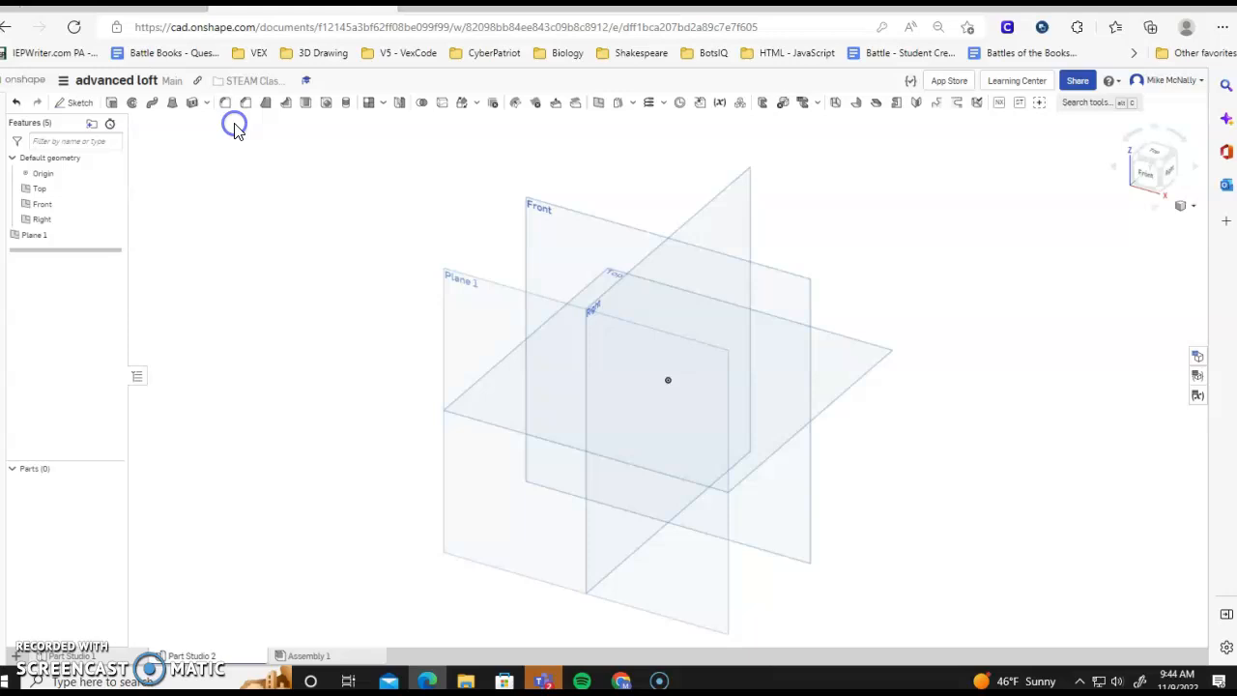
Create a second plane offset 6 in from the Front plane
right_click(584, 242)
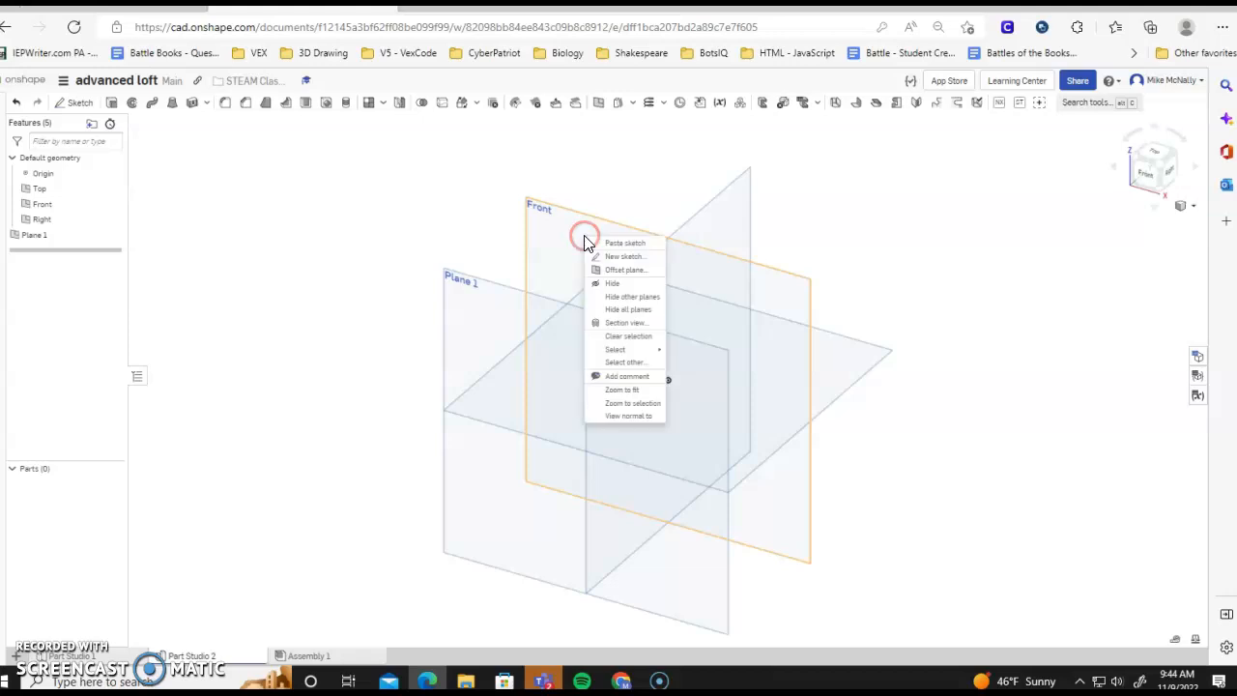
click(619, 270)
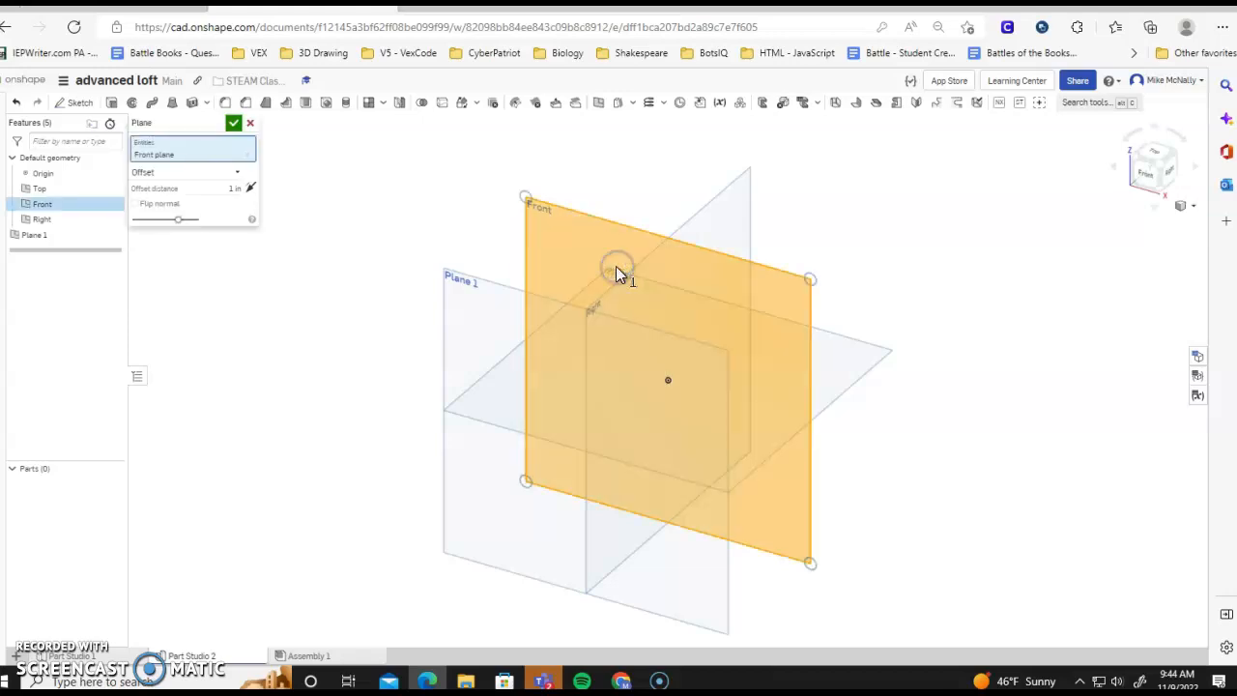
click(233, 188)
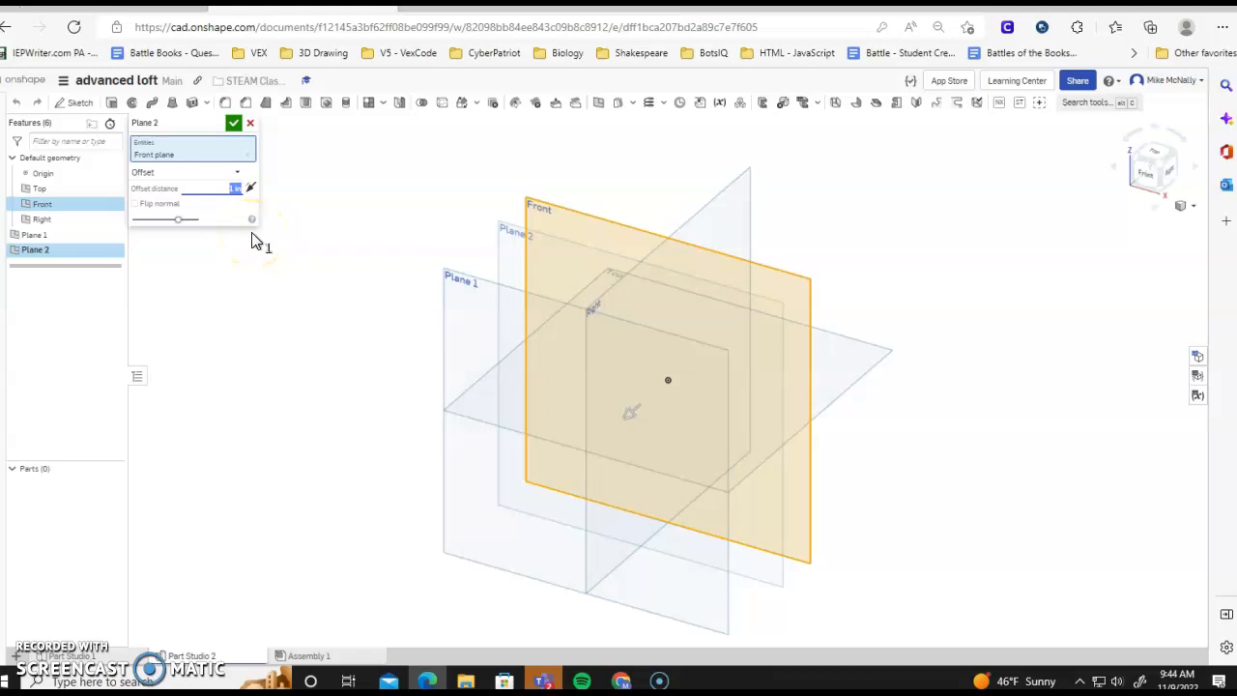
text(6)
key(Return)
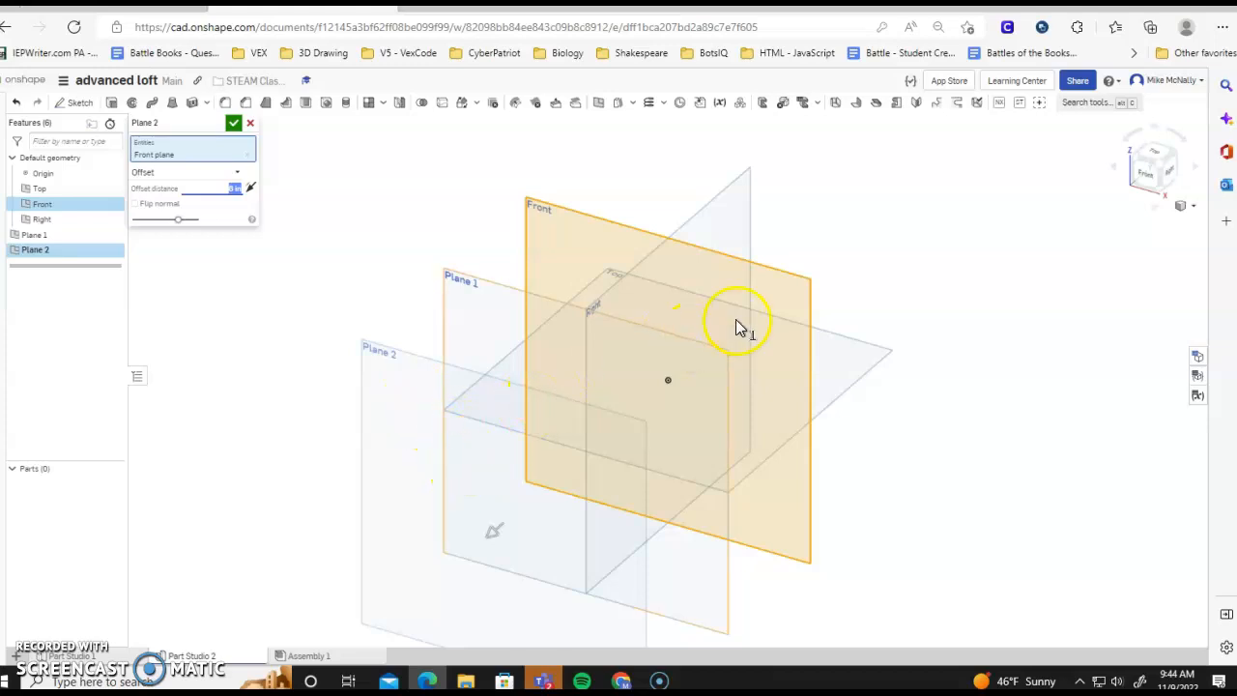
click(234, 126)
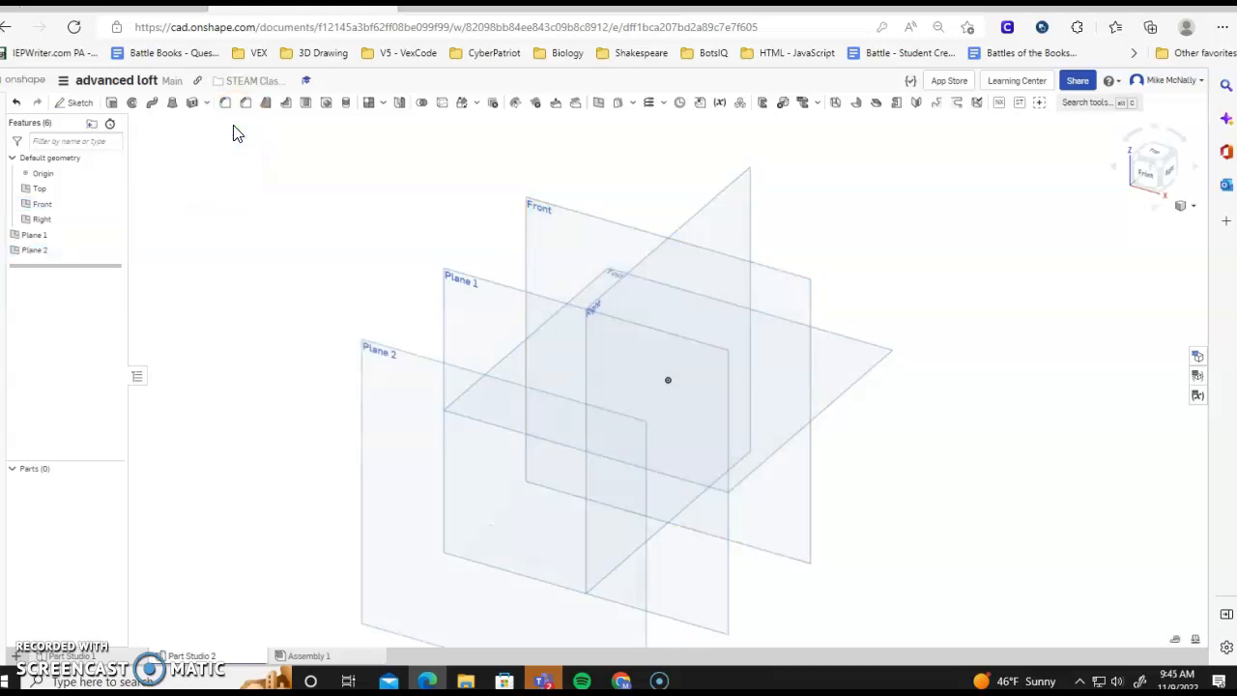
Start a sketch on Plane 2 and draw a center point circle about 1.675 in in diameter, centred on the origin
click(1150, 183)
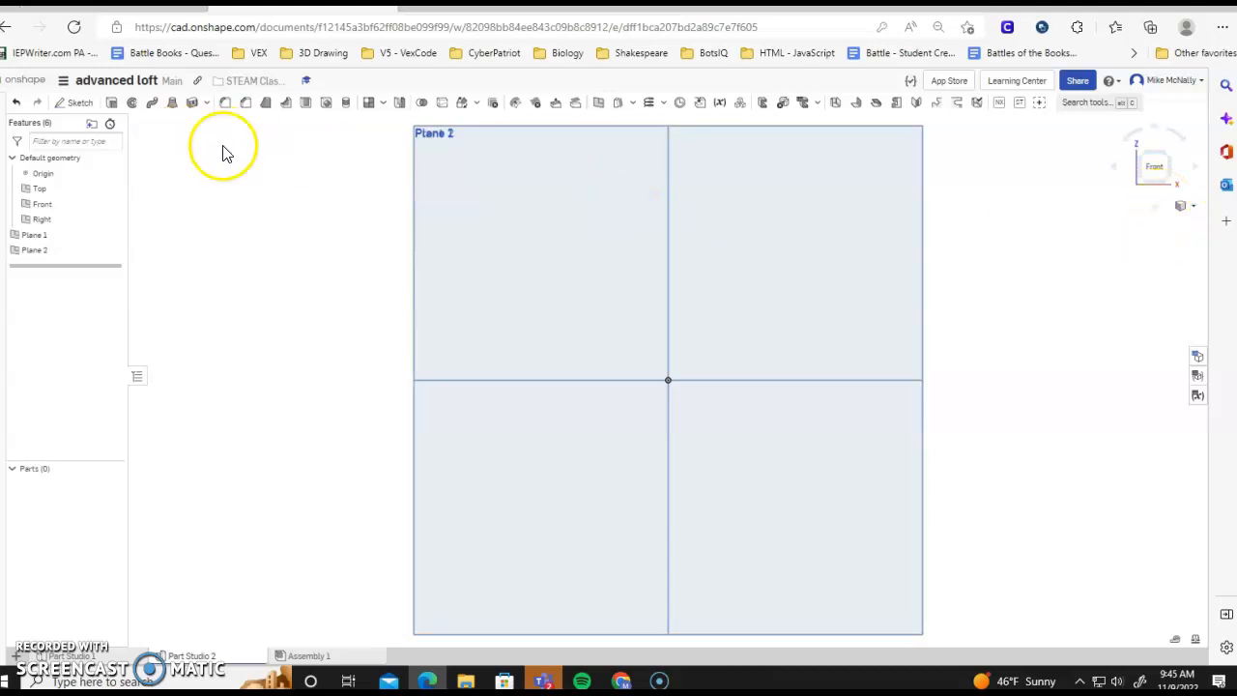
click(78, 108)
click(608, 307)
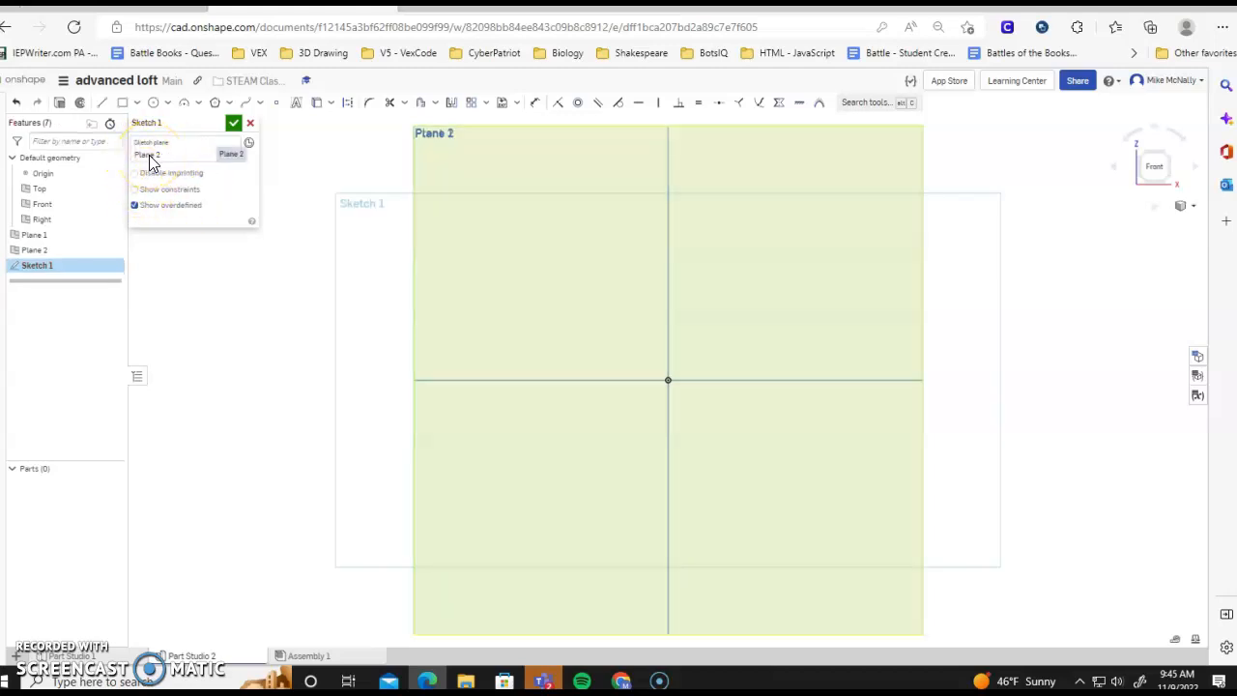
click(169, 104)
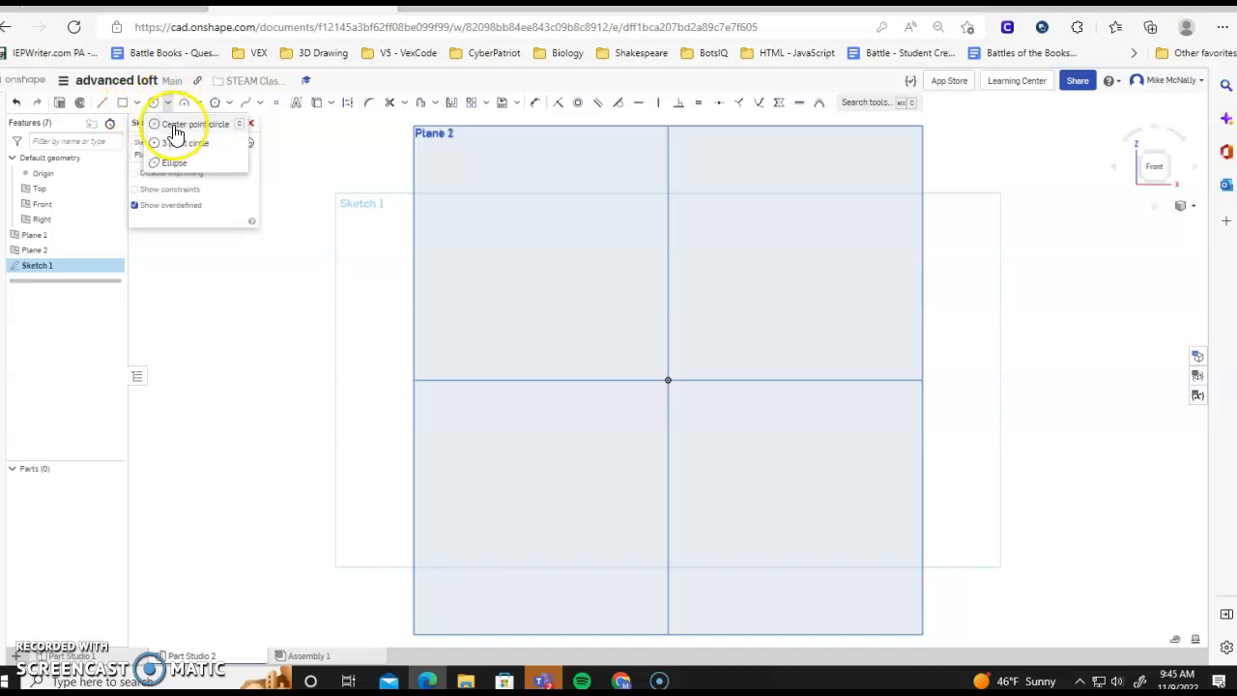
click(174, 125)
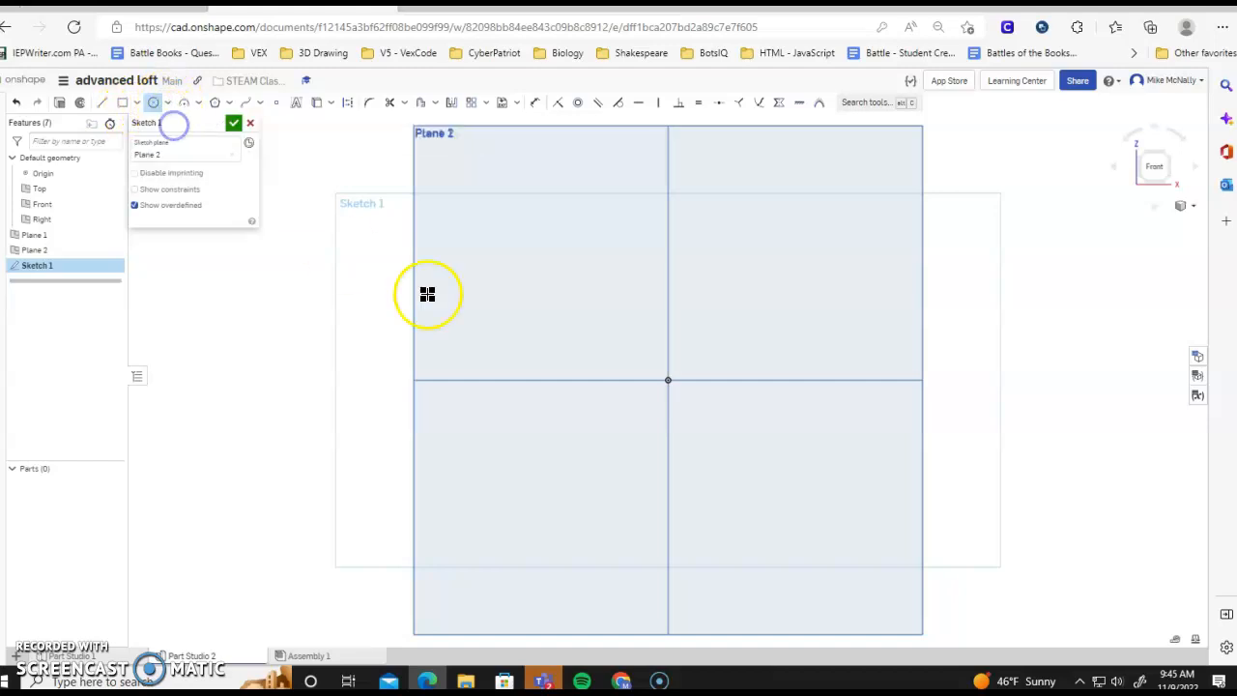
click(669, 380)
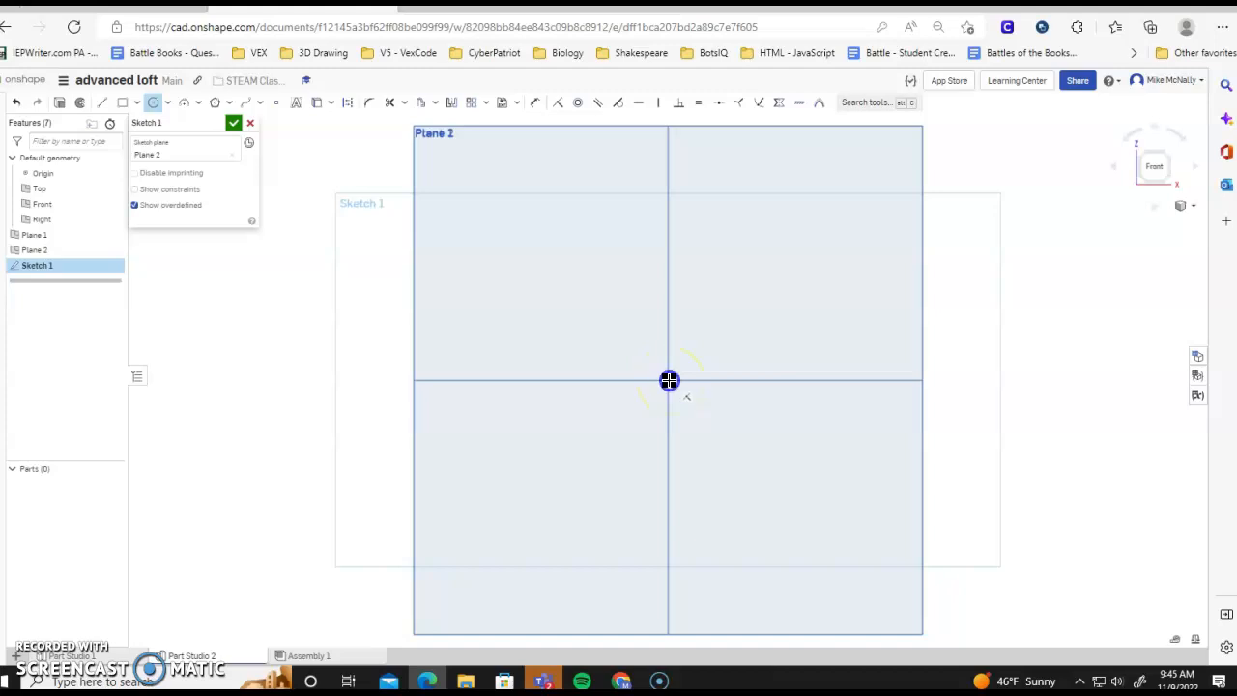
click(692, 448)
click(692, 451)
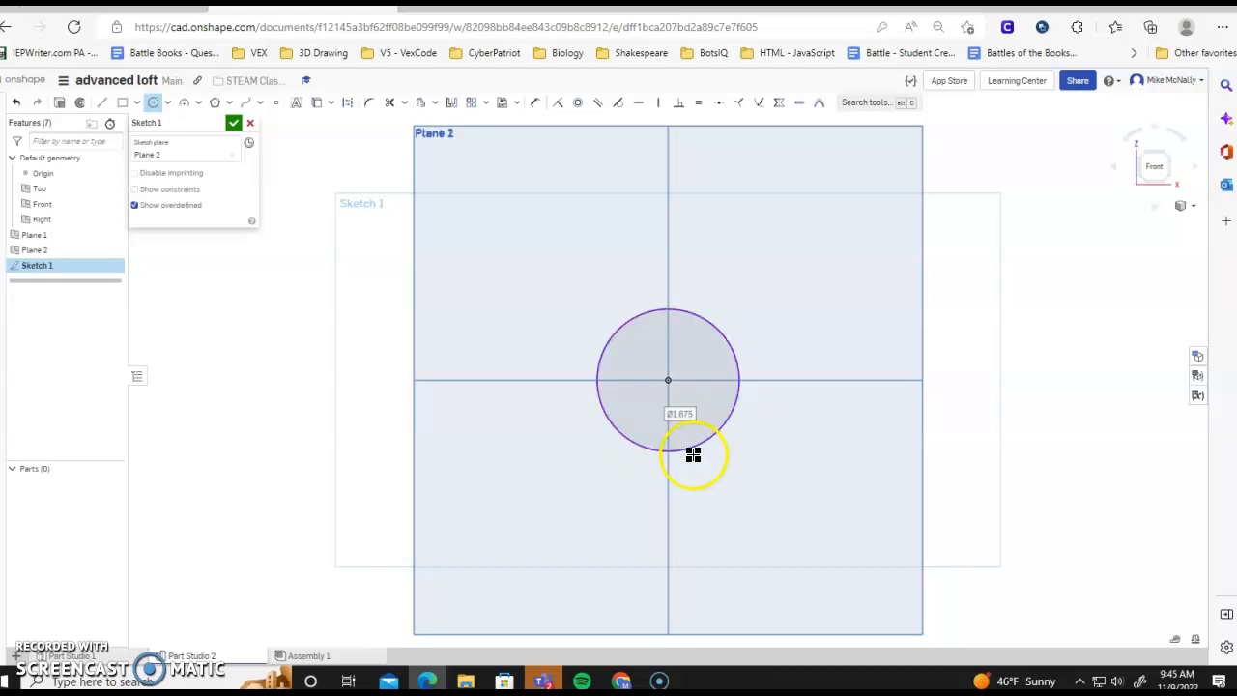
Dimension the circle on Plane 2 to a 3 in diameter and finish the sketch
click(533, 105)
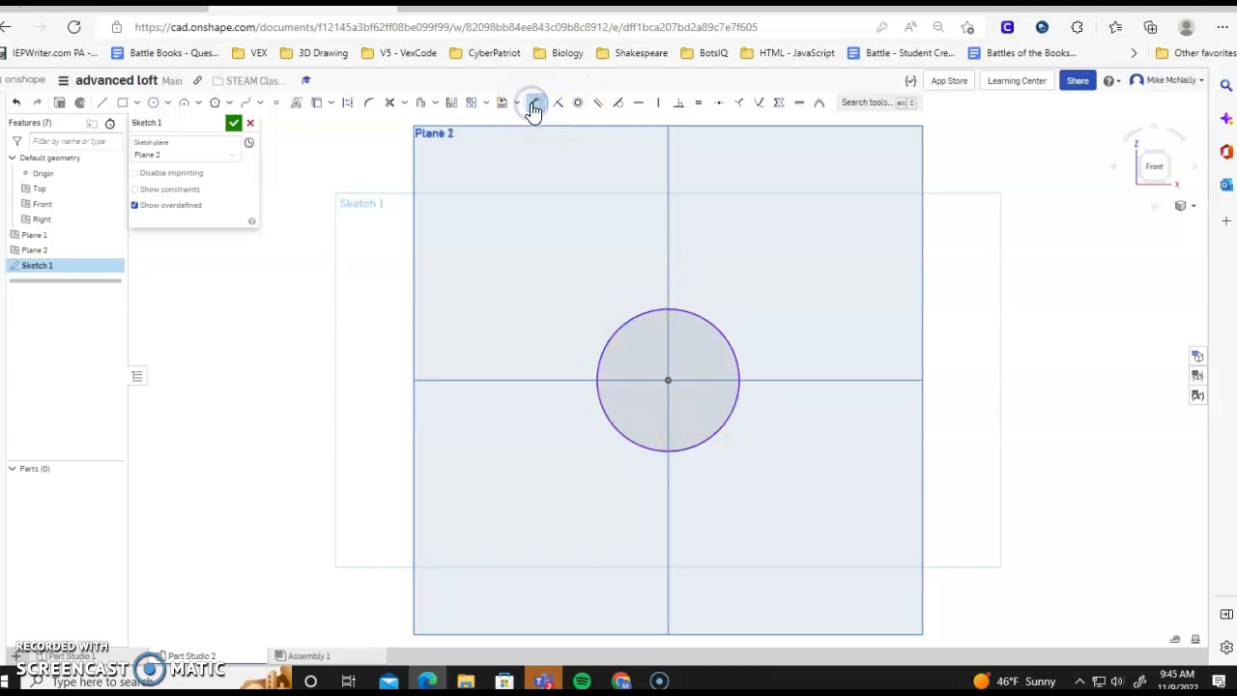
click(719, 333)
click(779, 317)
text(3)
key(Return)
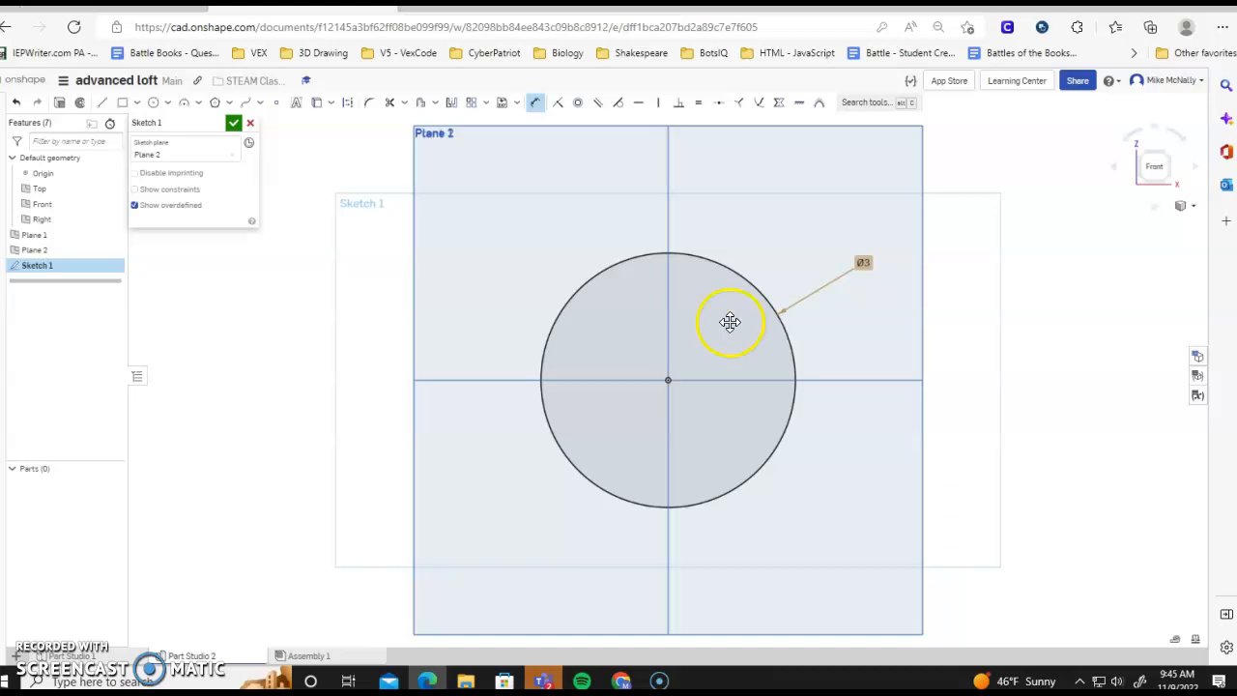
click(232, 125)
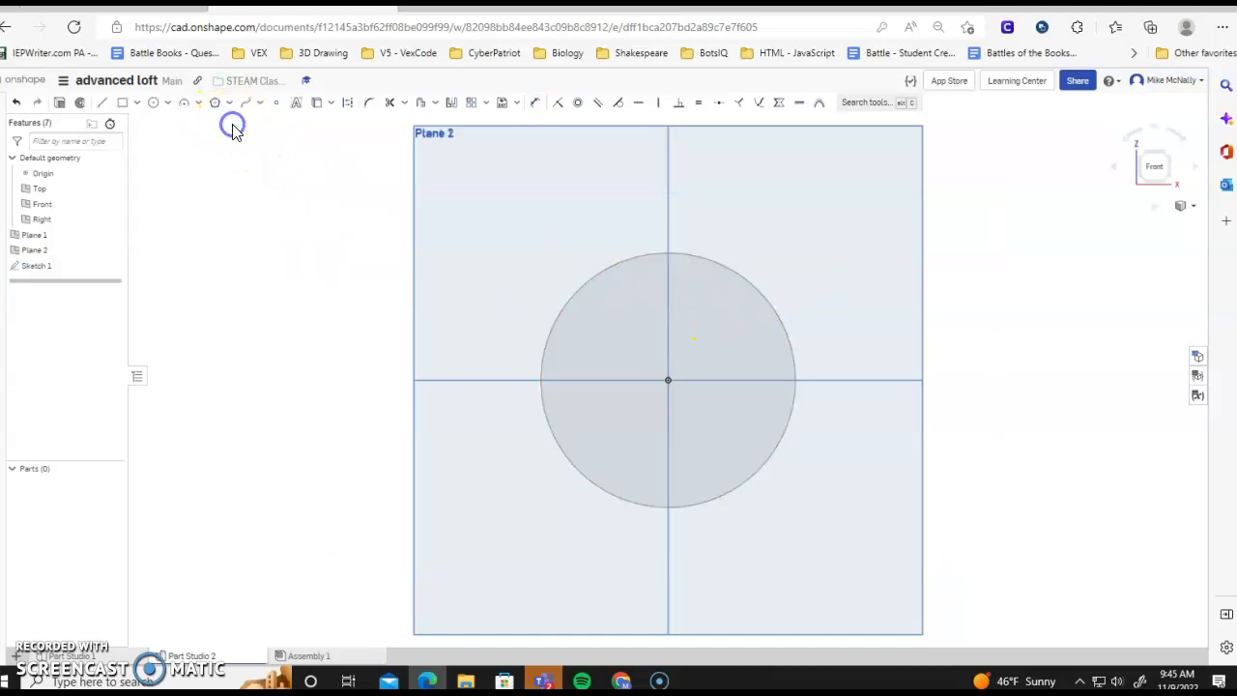
right_click(290, 208)
click(311, 265)
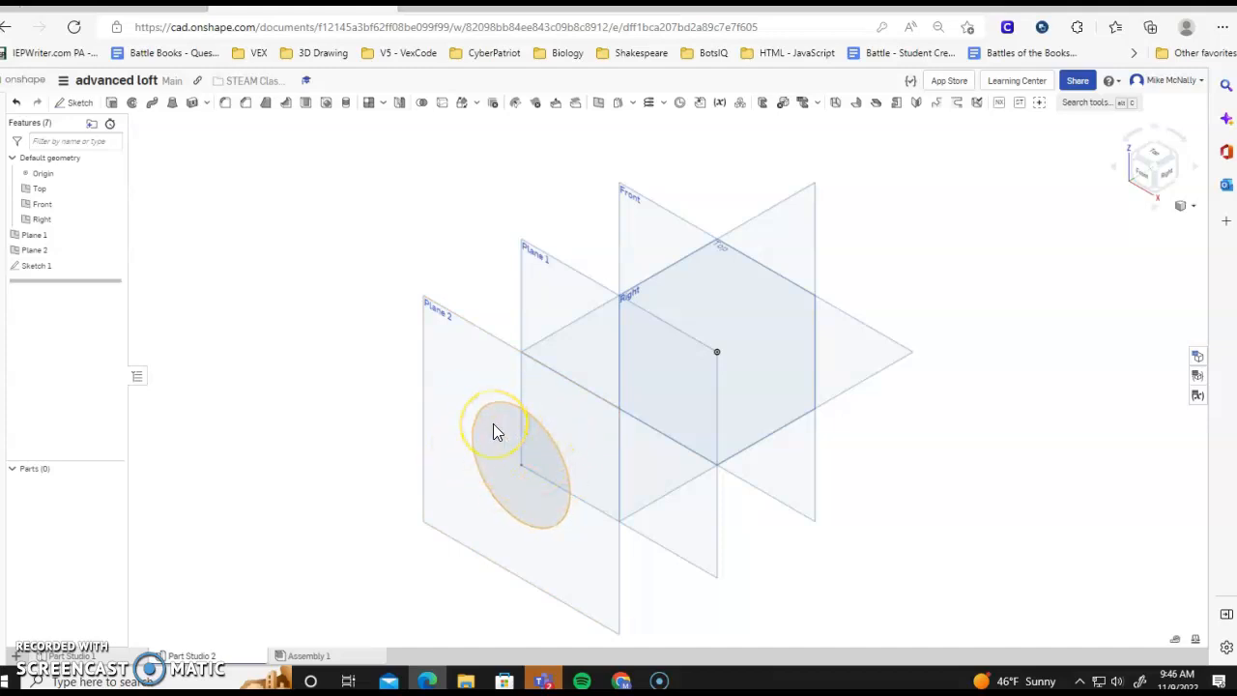
click(607, 353)
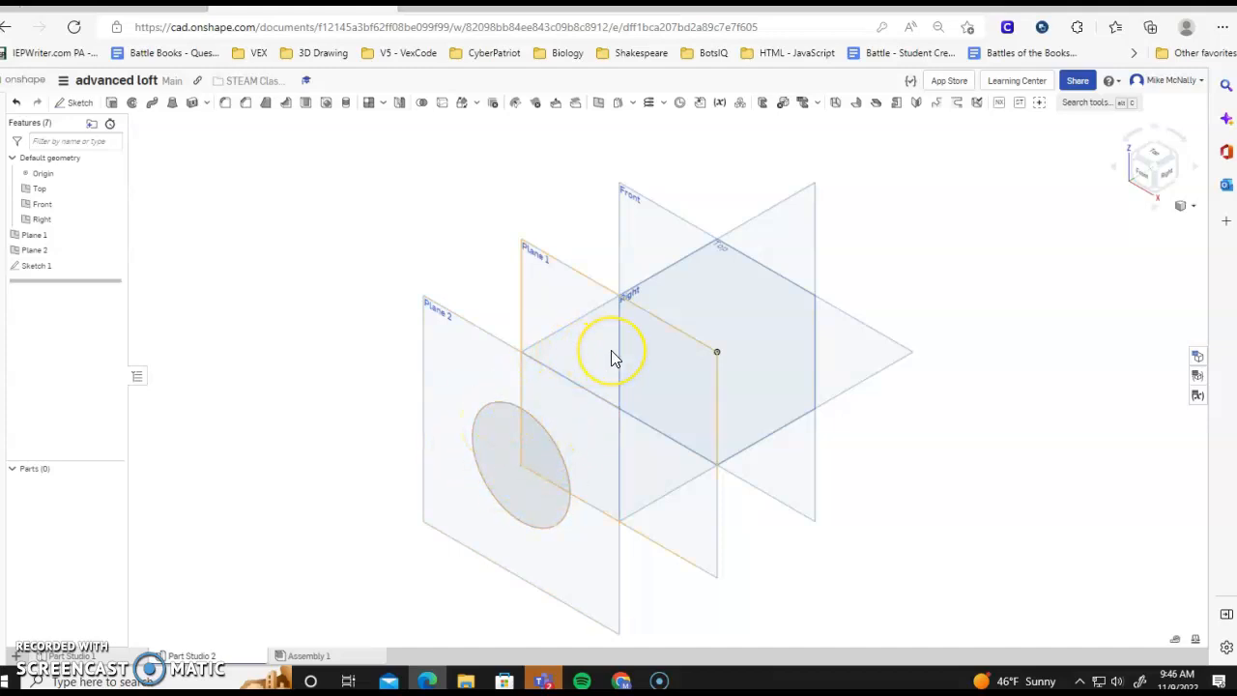
click(705, 260)
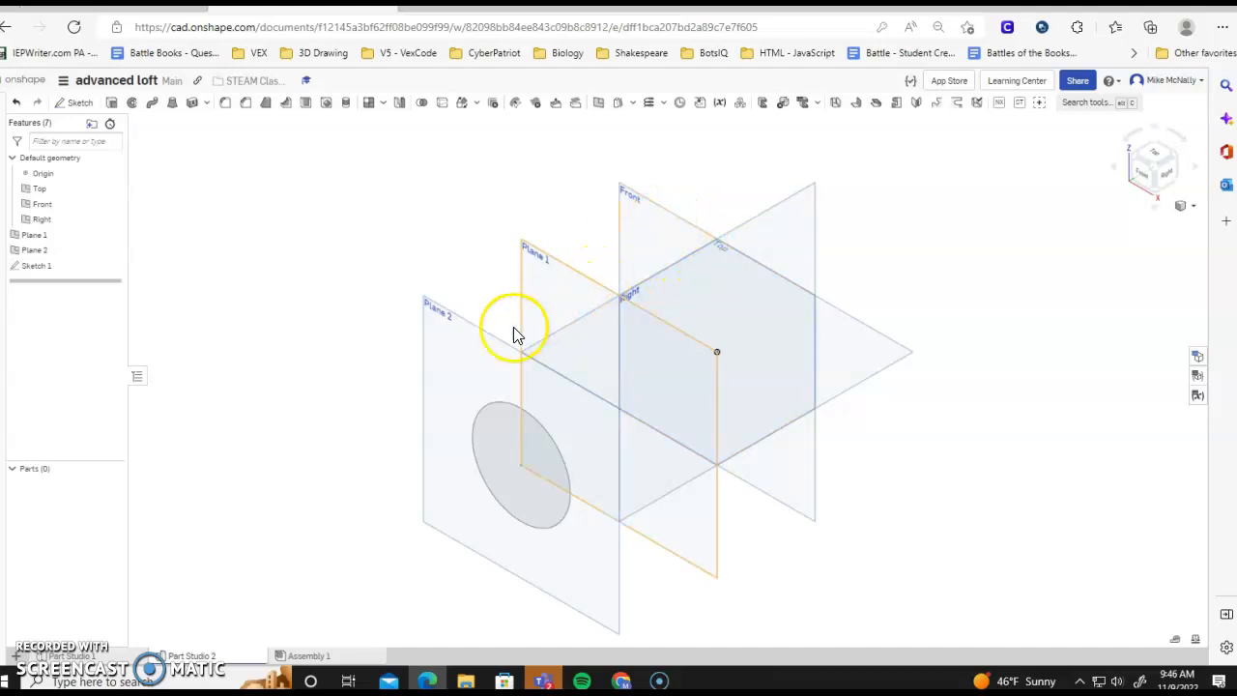
click(473, 361)
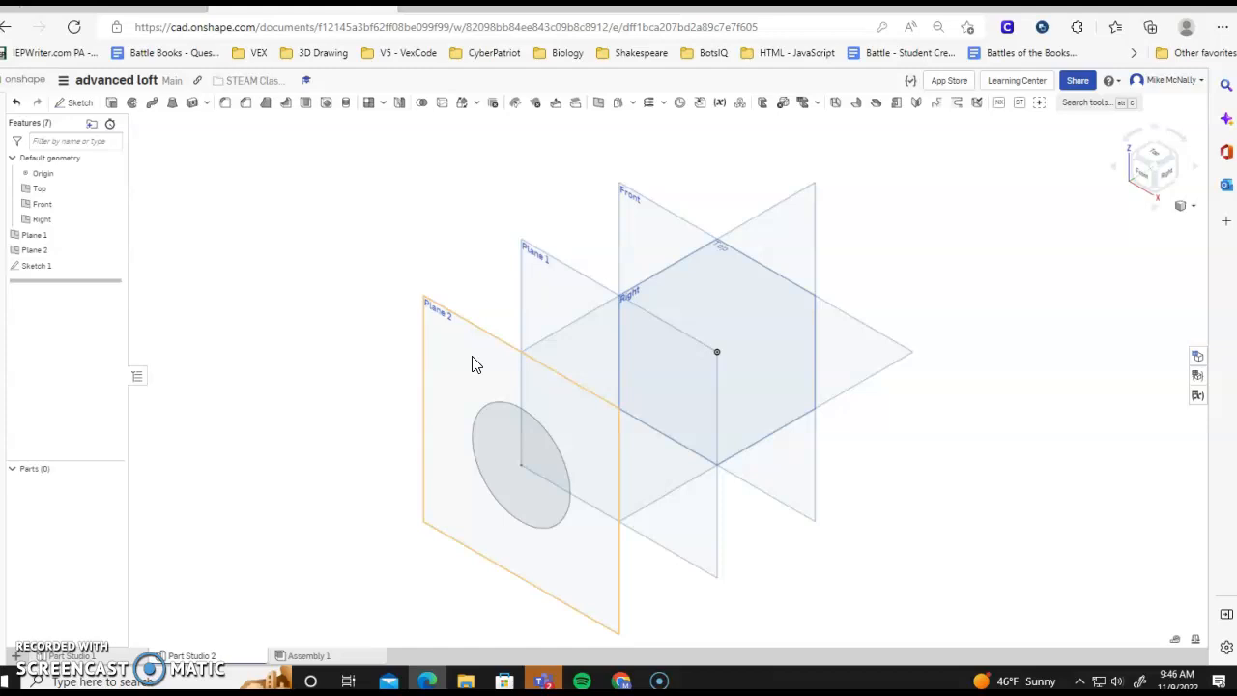
Start a sketch on Plane 1 and draw a center point circle about 0.571 in in diameter, centred on the origin
click(71, 106)
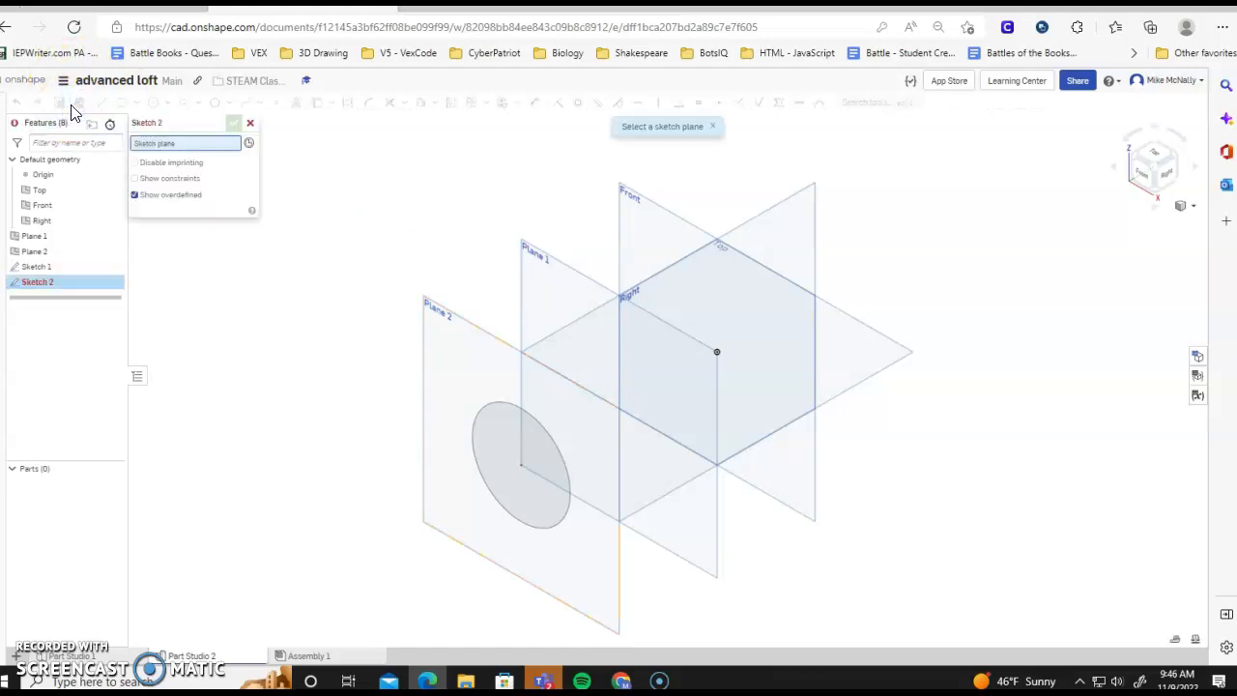
click(541, 271)
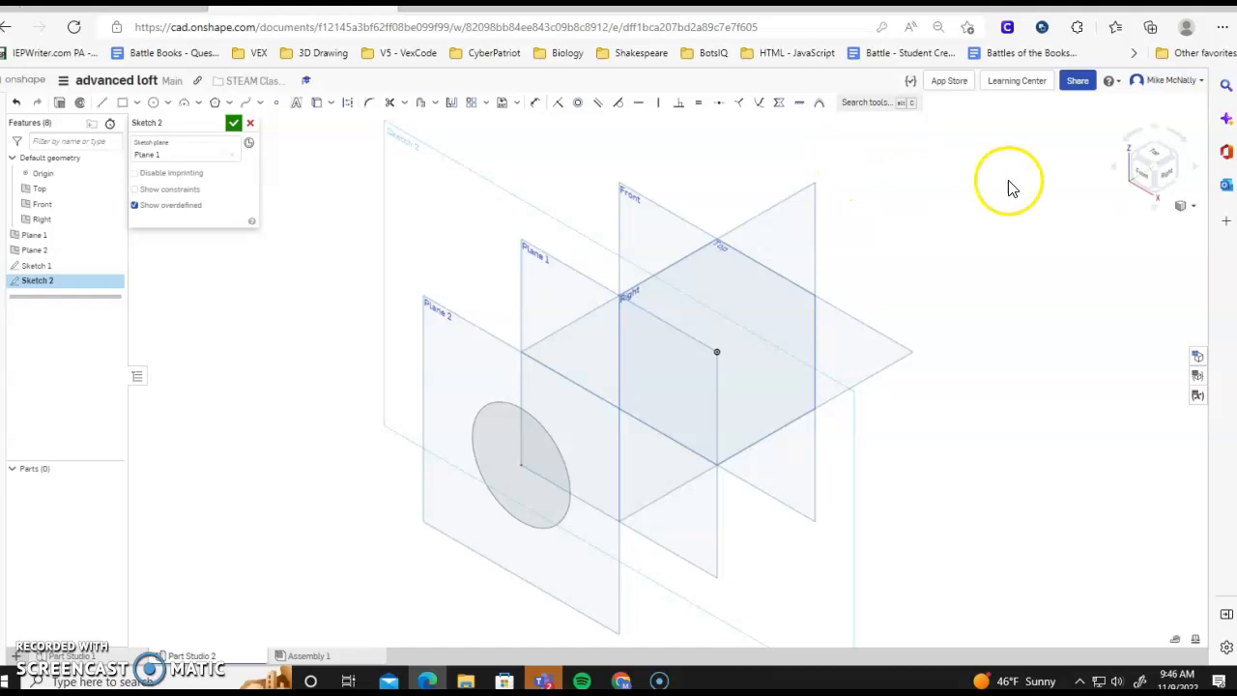
click(1143, 179)
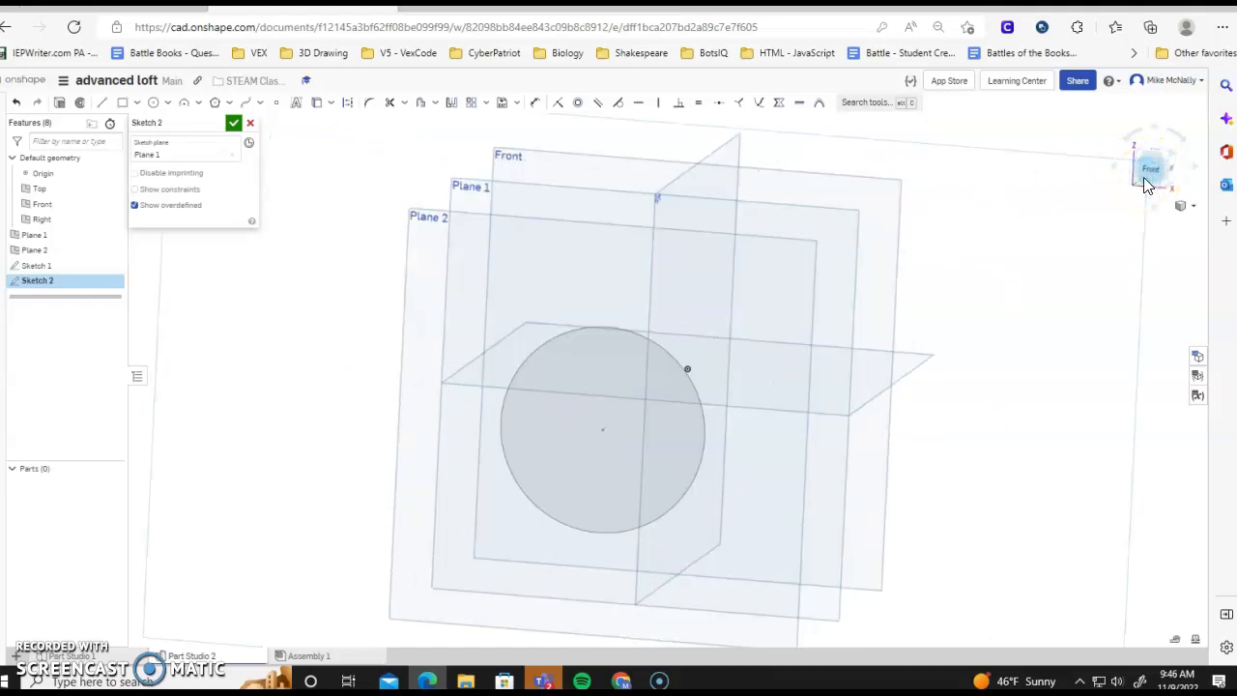
click(166, 102)
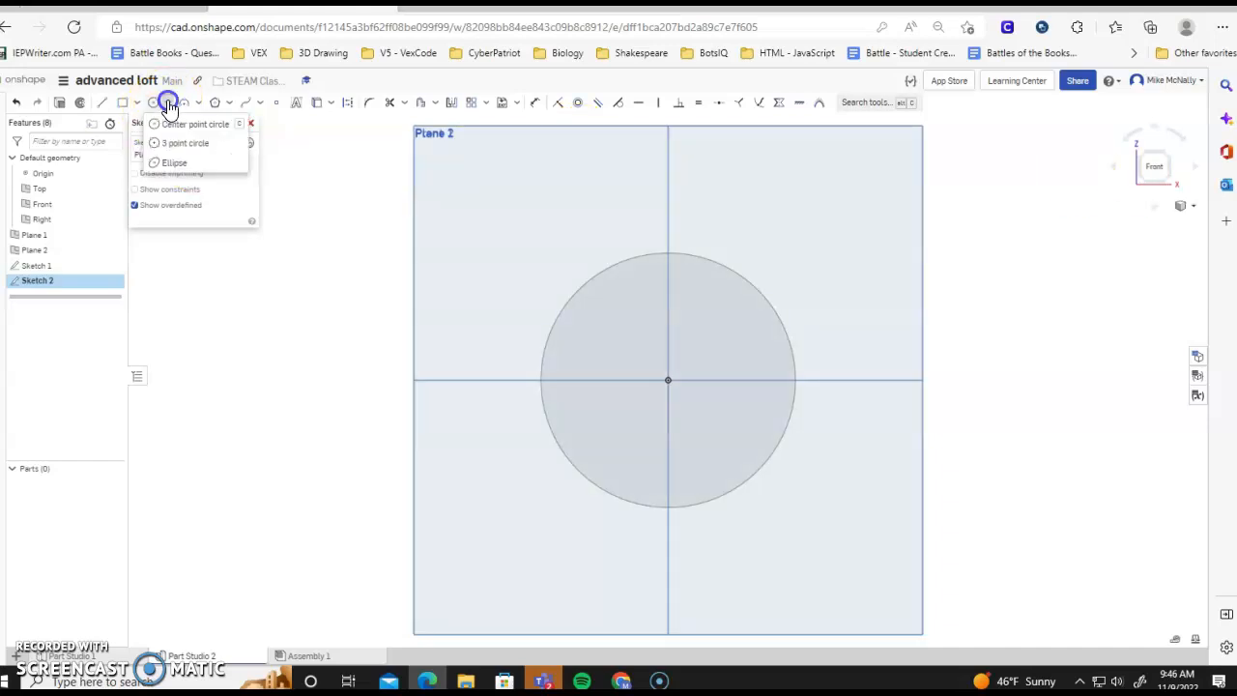
click(183, 124)
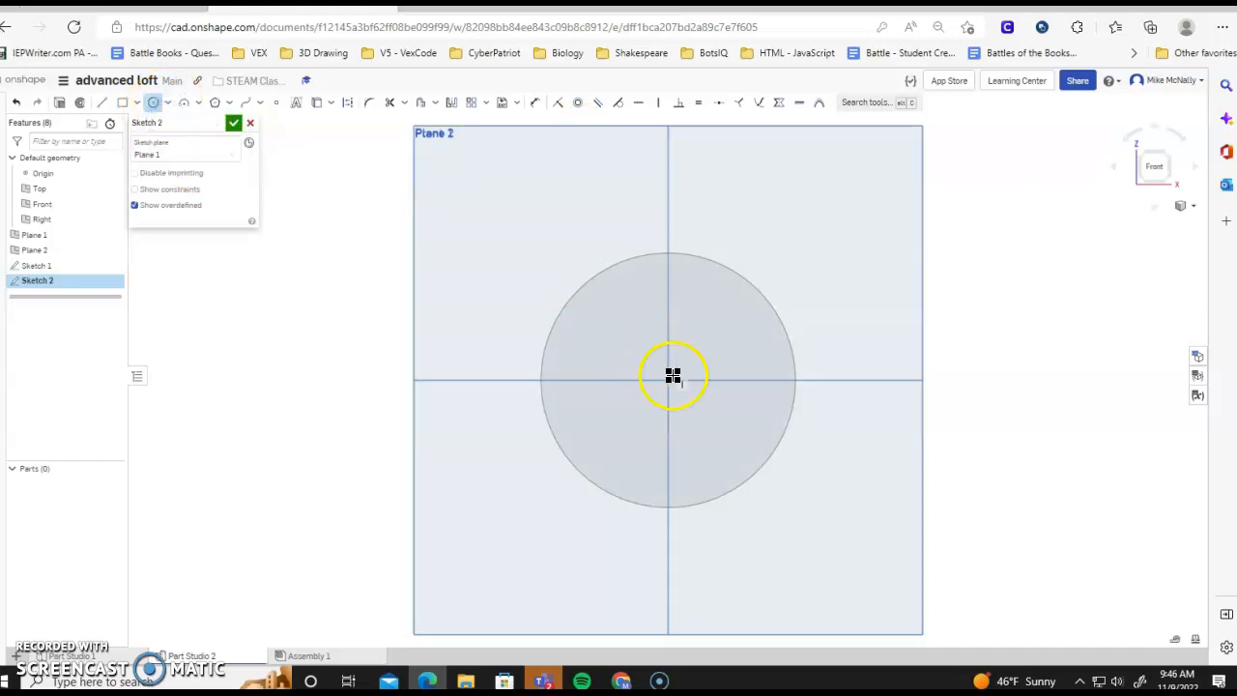
click(668, 380)
click(679, 402)
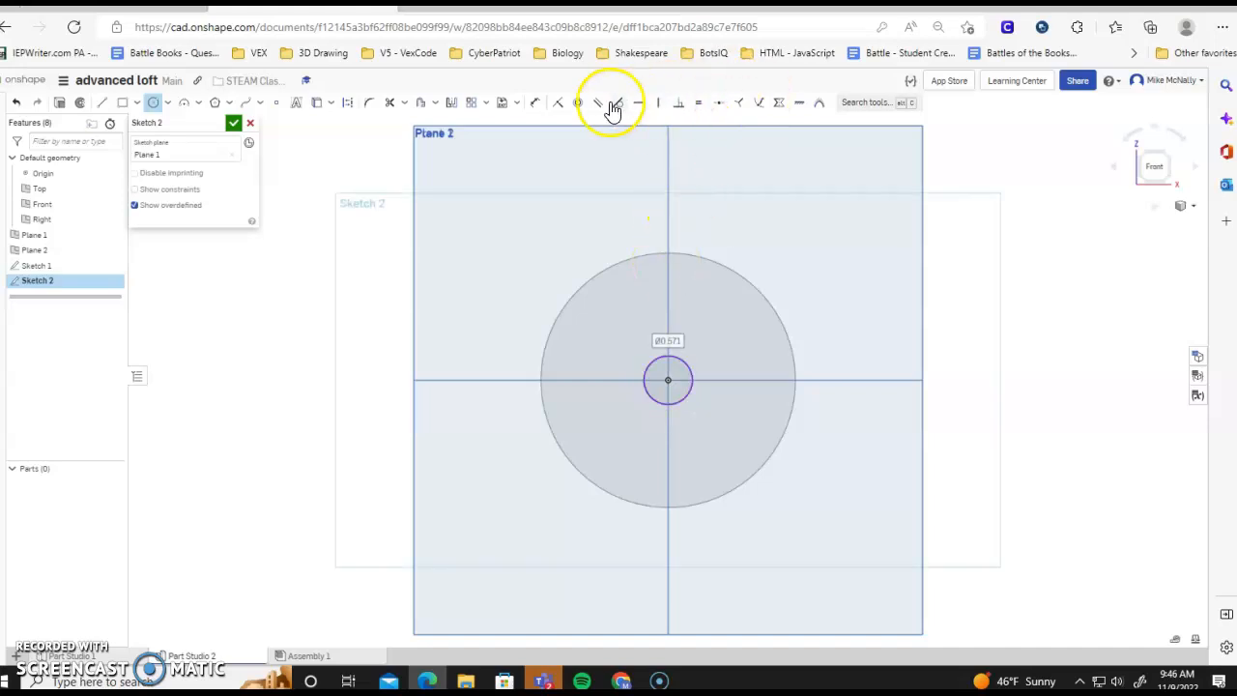
Dimension the small circle on Plane 1 to a 0.5 in diameter and finish the sketch
click(536, 105)
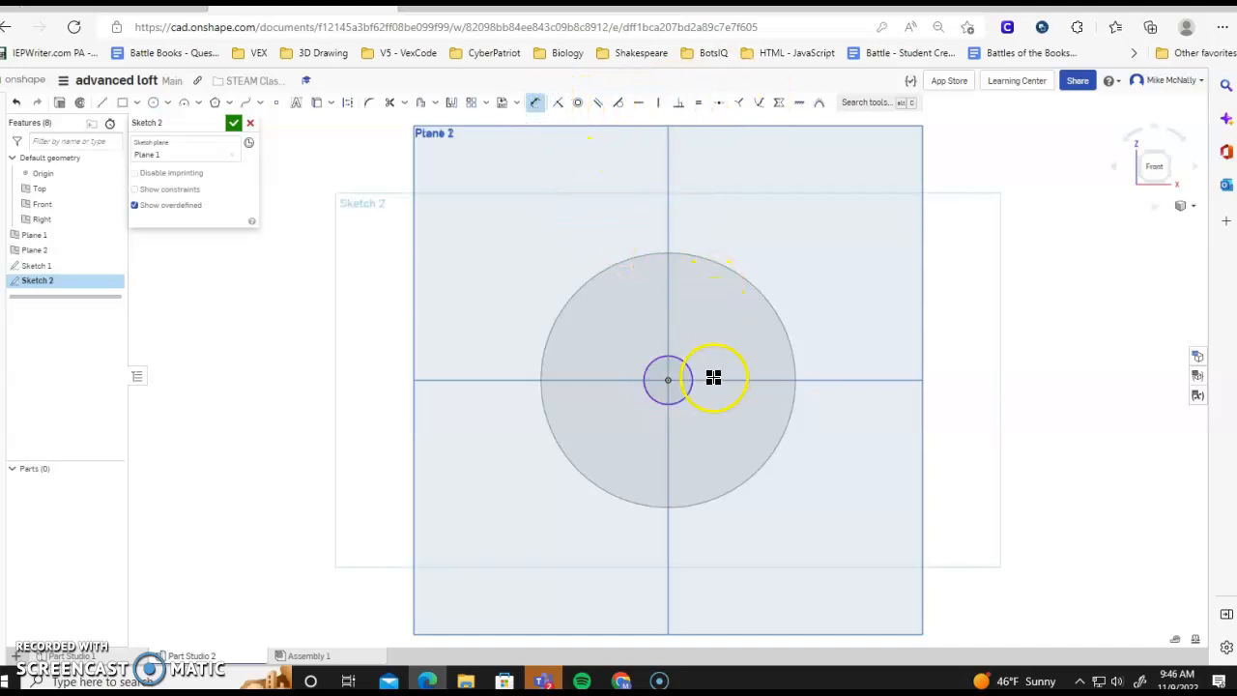
click(692, 368)
click(720, 355)
key(BackSpace)
text(0.5)
key(Return)
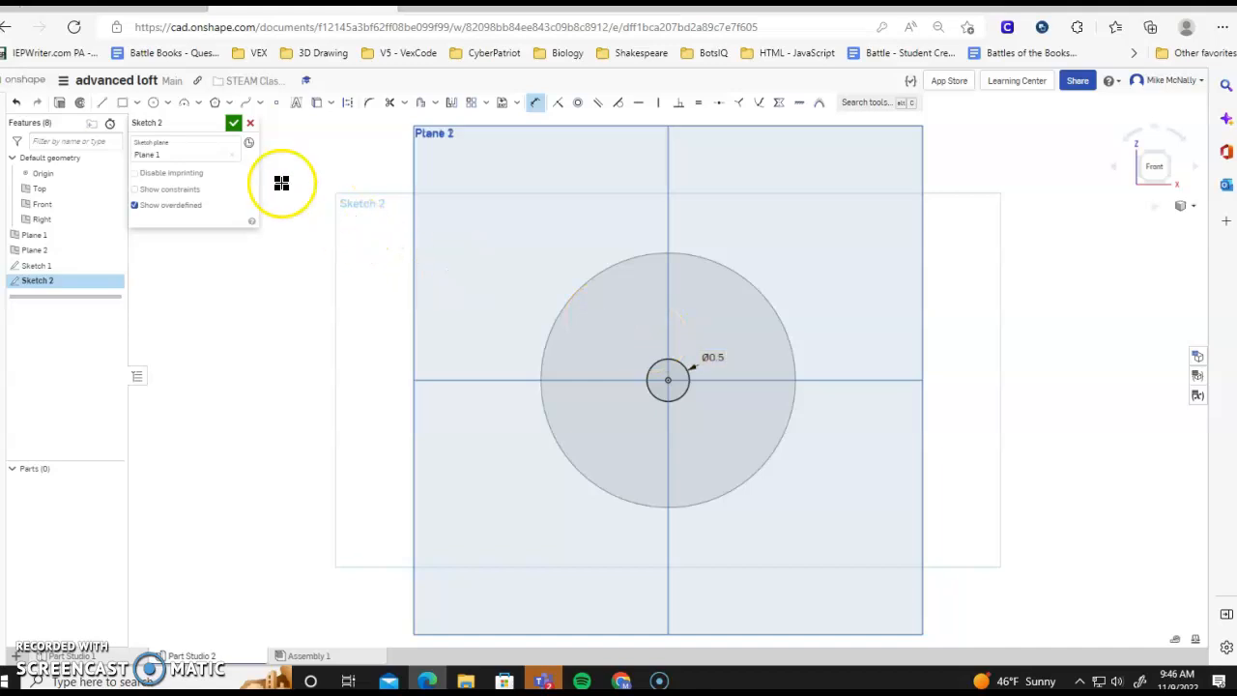
click(232, 123)
right_click(277, 177)
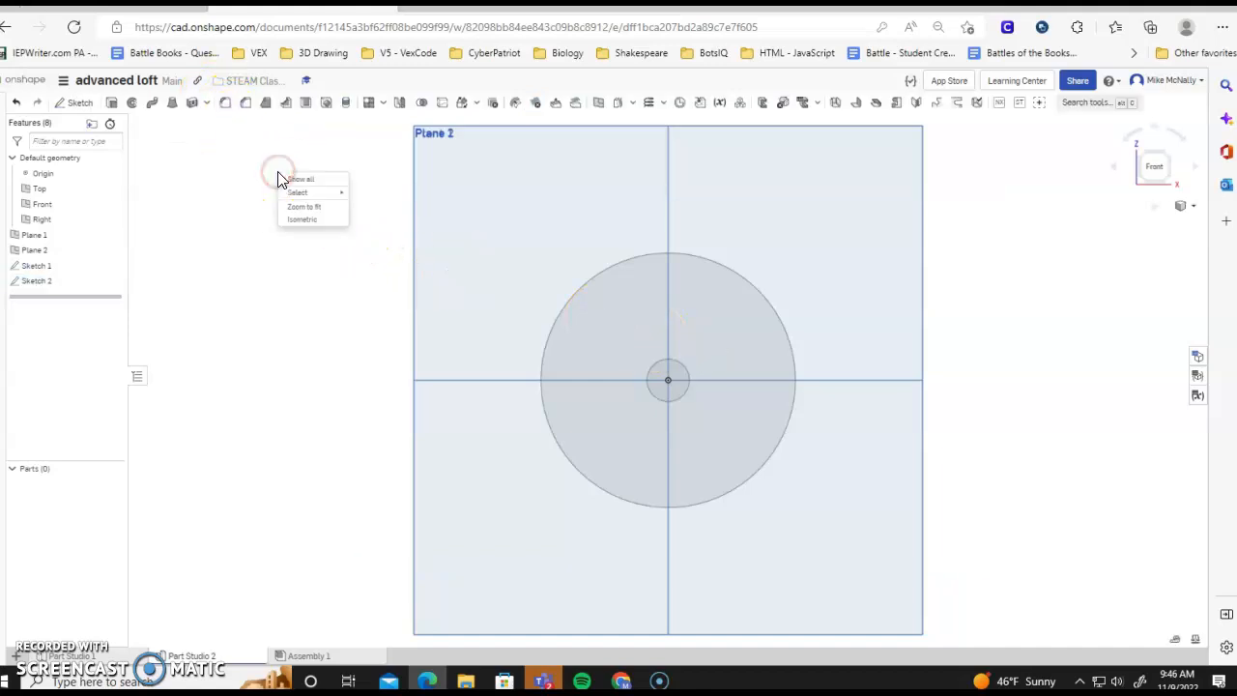
click(294, 224)
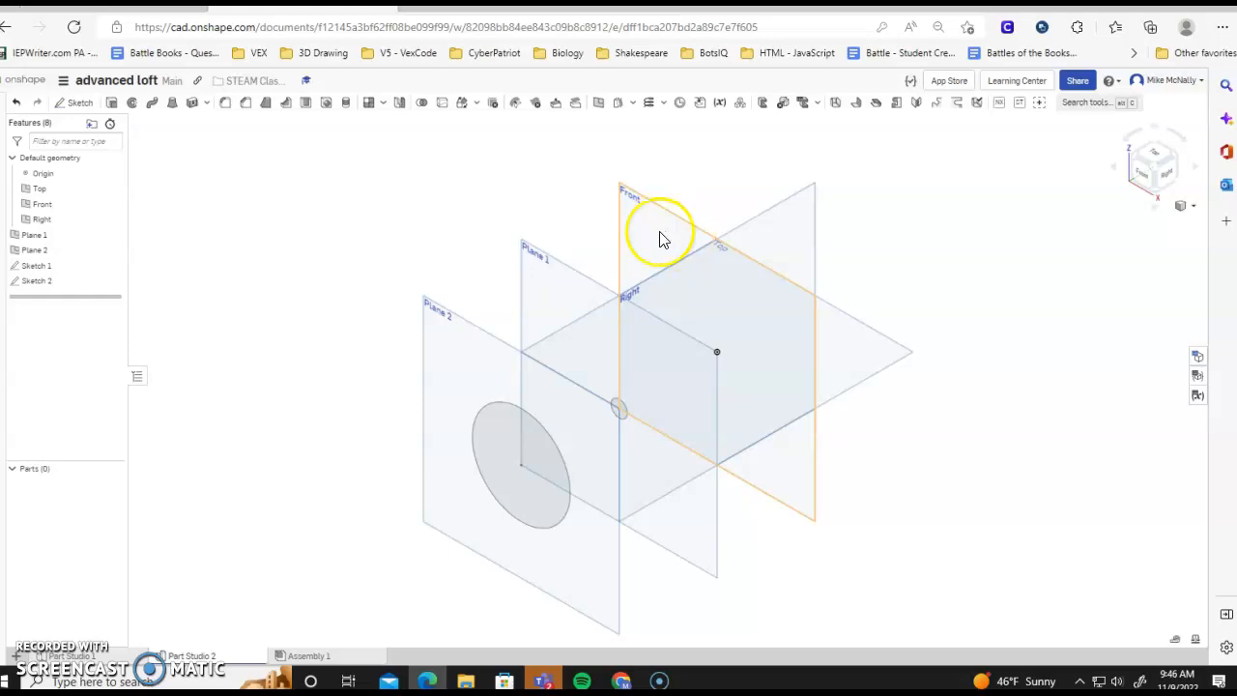
Start a sketch on the Front plane and draw a center point circle about 5.48 in in diameter, centred on the origin
click(77, 103)
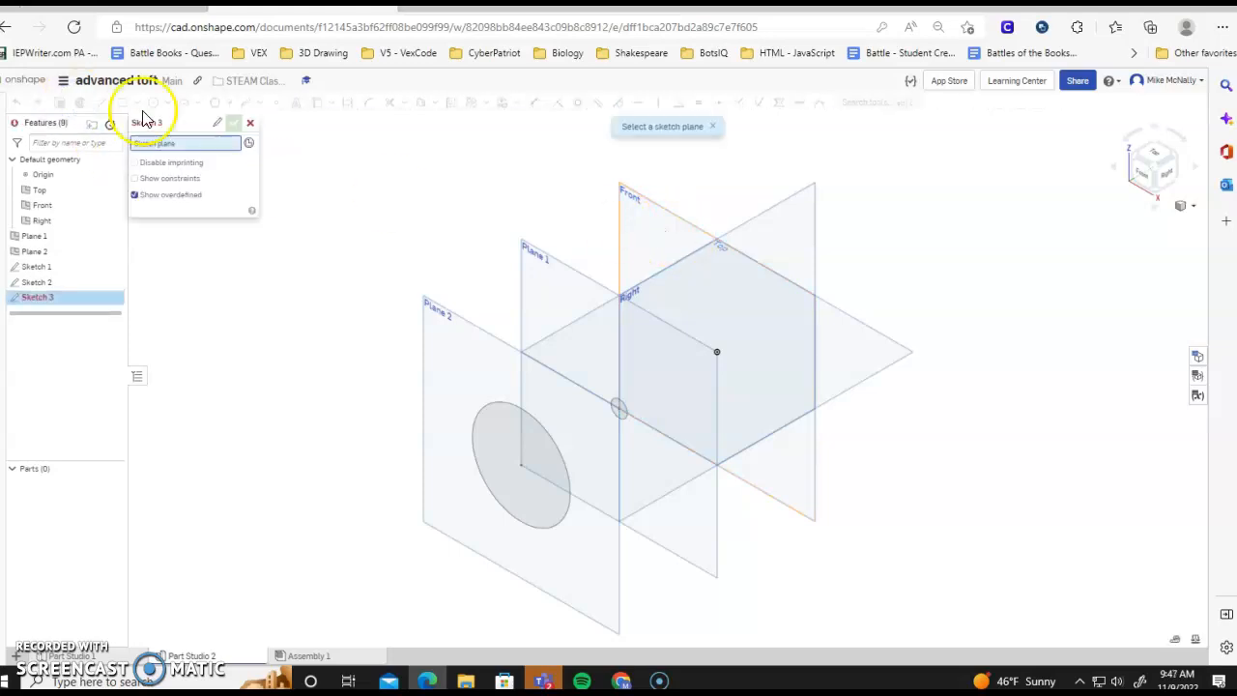
click(638, 208)
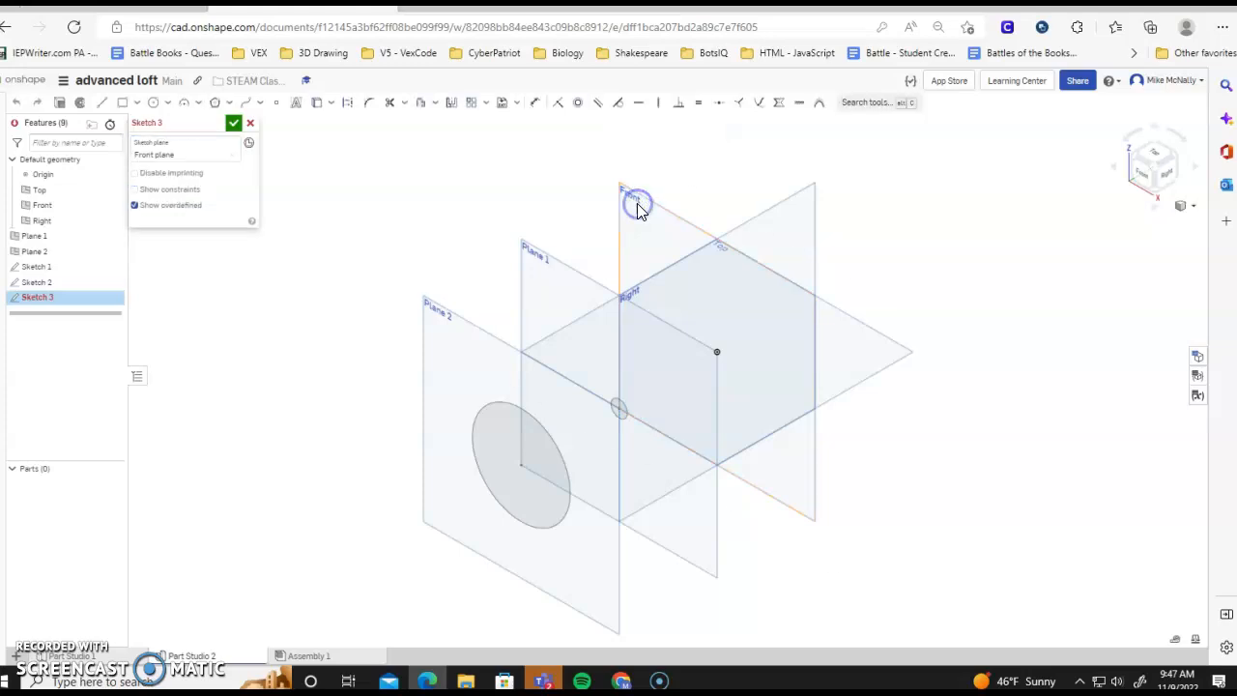
click(1143, 176)
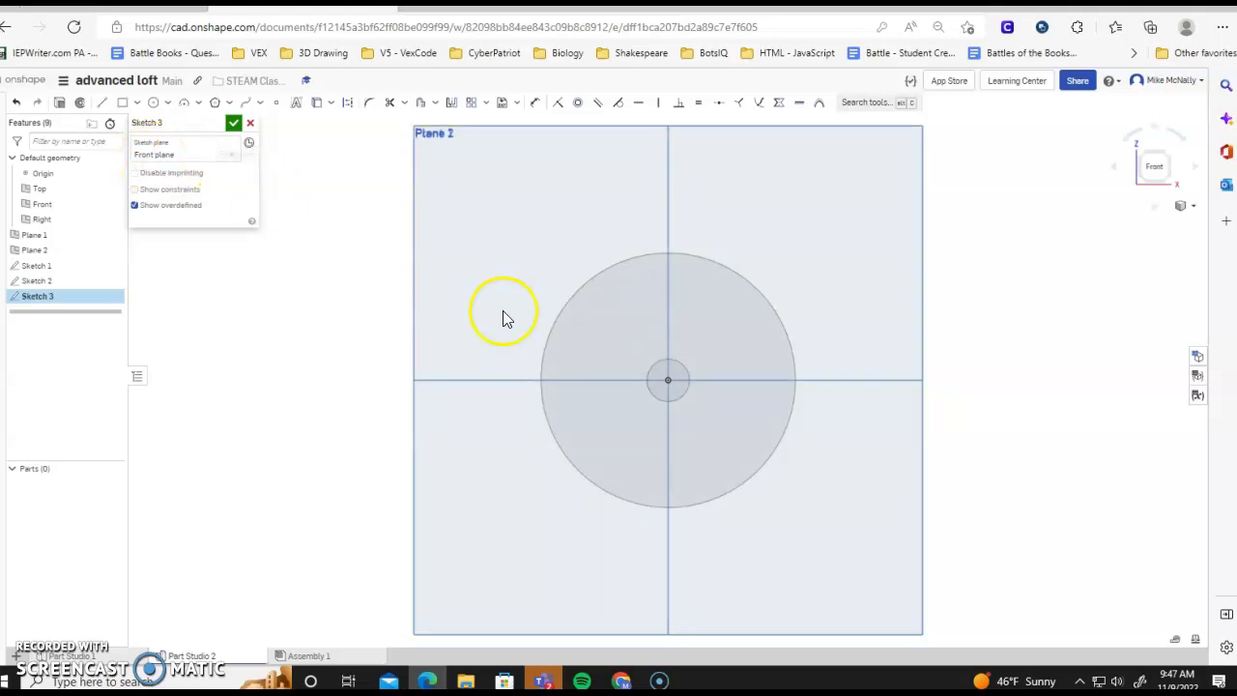
click(167, 104)
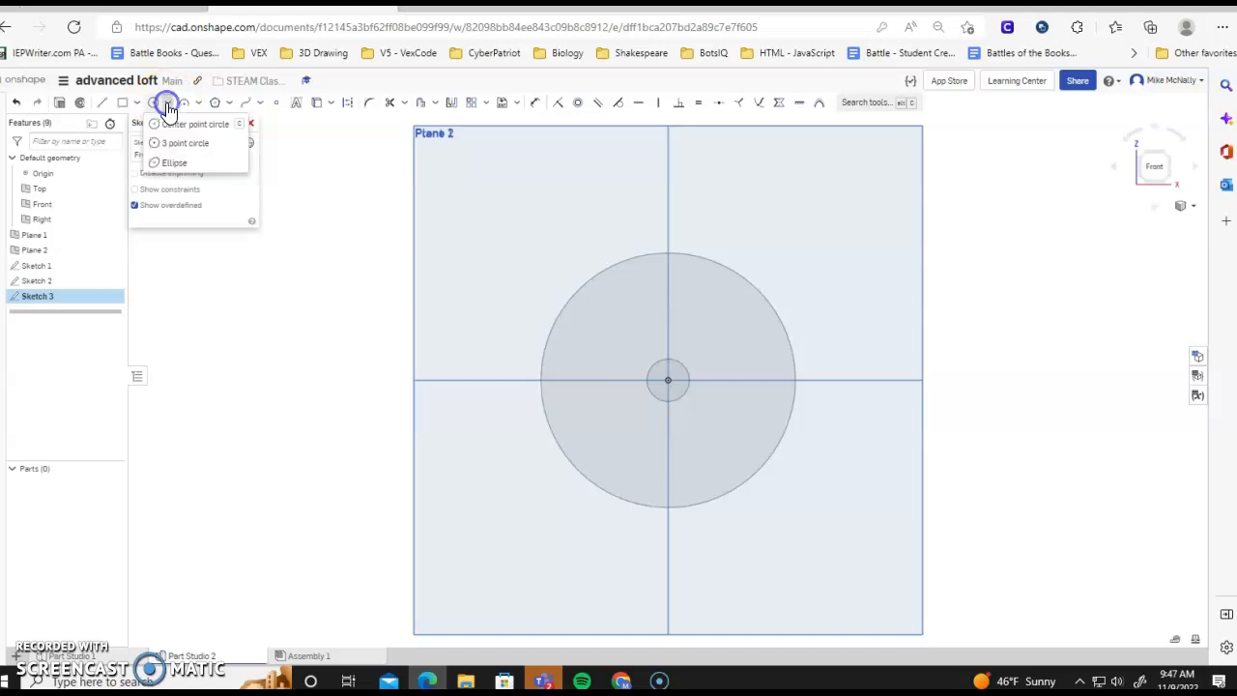
click(172, 122)
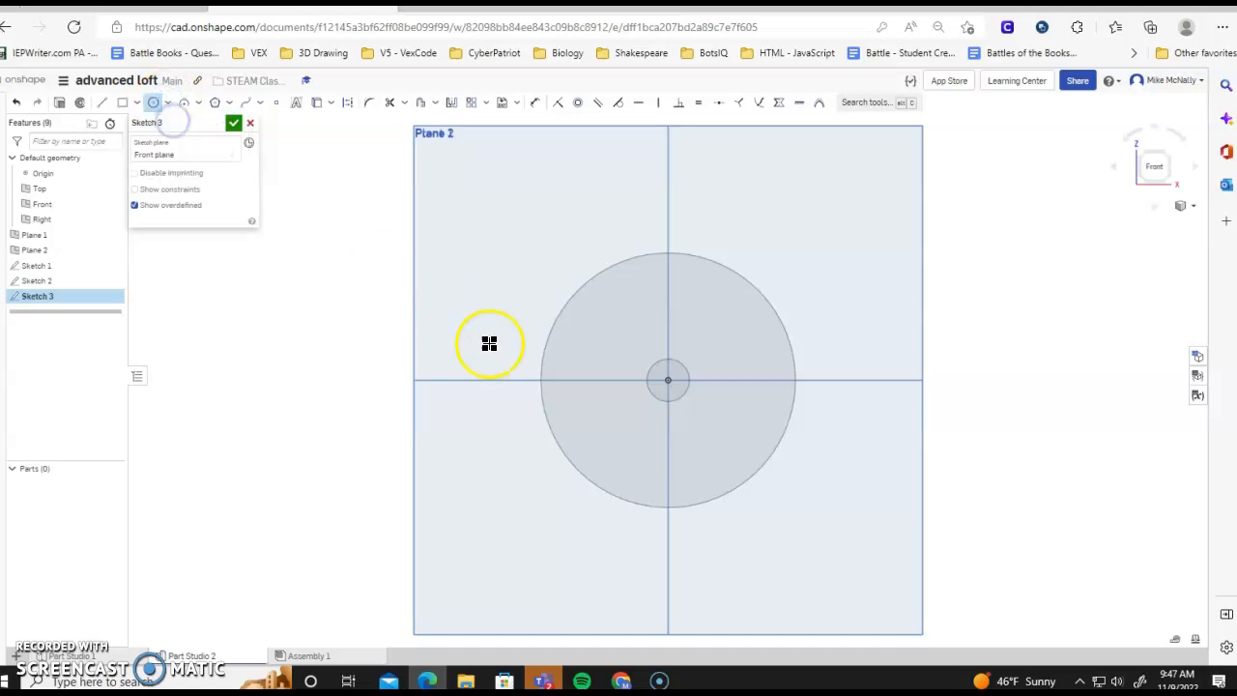
click(668, 380)
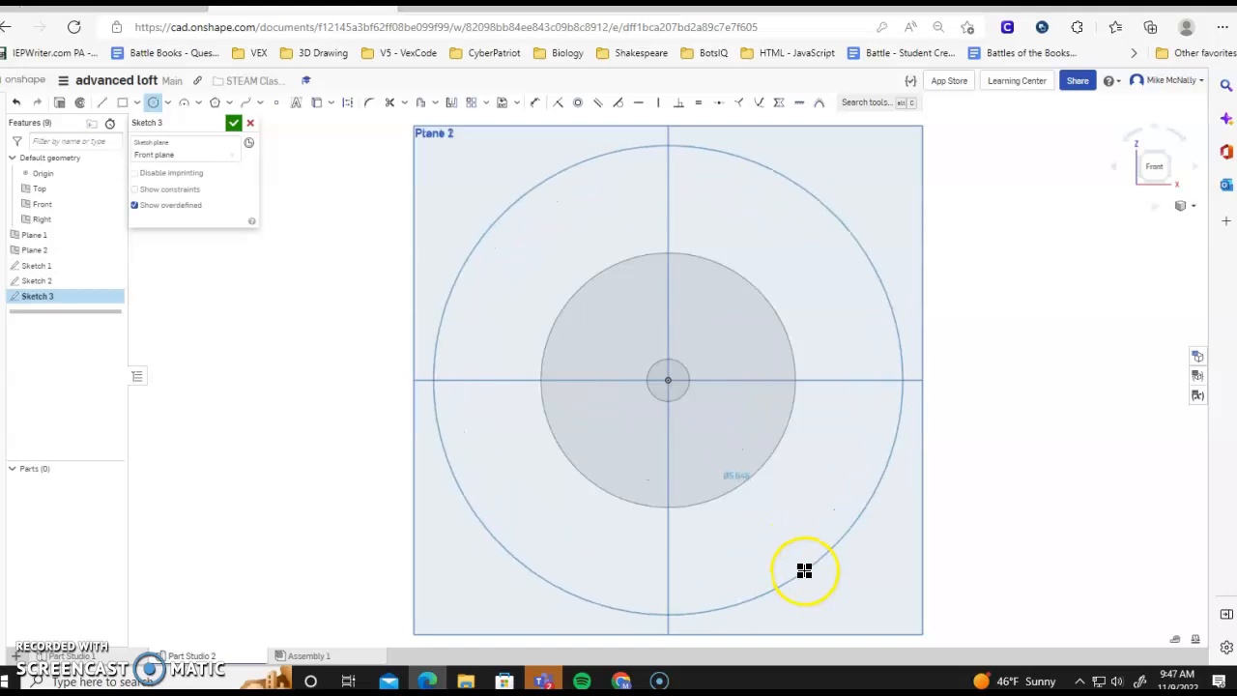
click(804, 571)
Dimension the circle on the Front plane to a 5 in diameter and finish the sketch
click(535, 102)
click(833, 211)
click(886, 188)
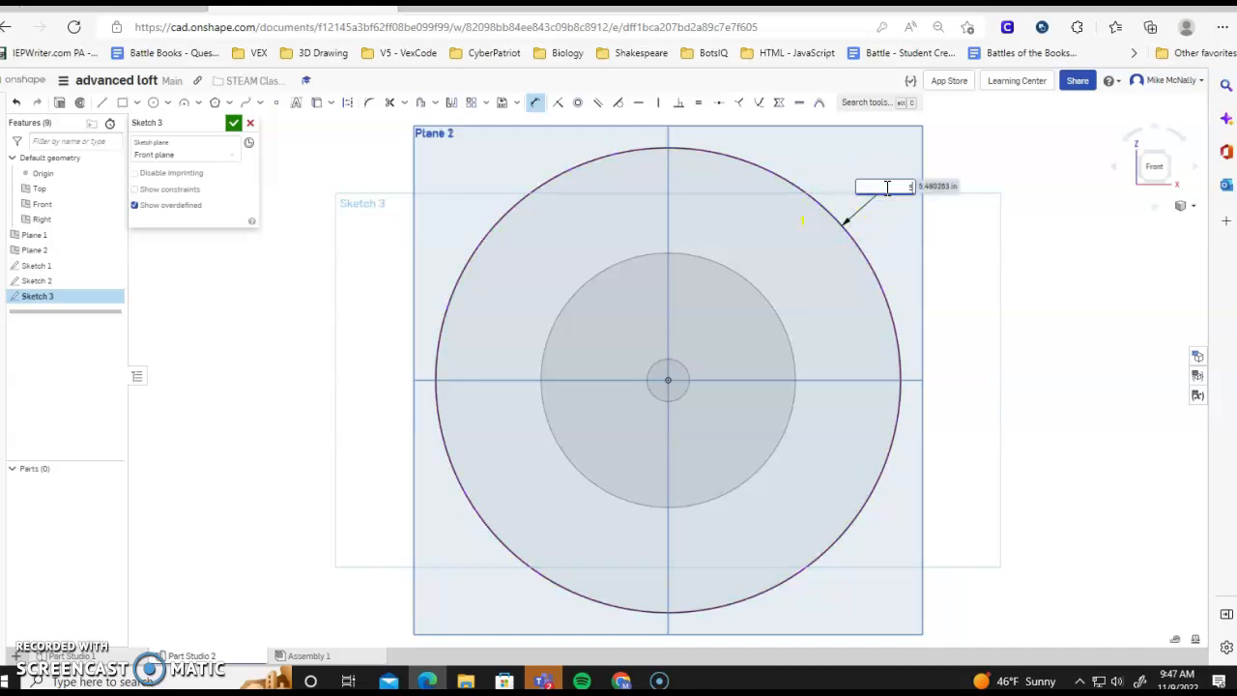
text(5)
key(Return)
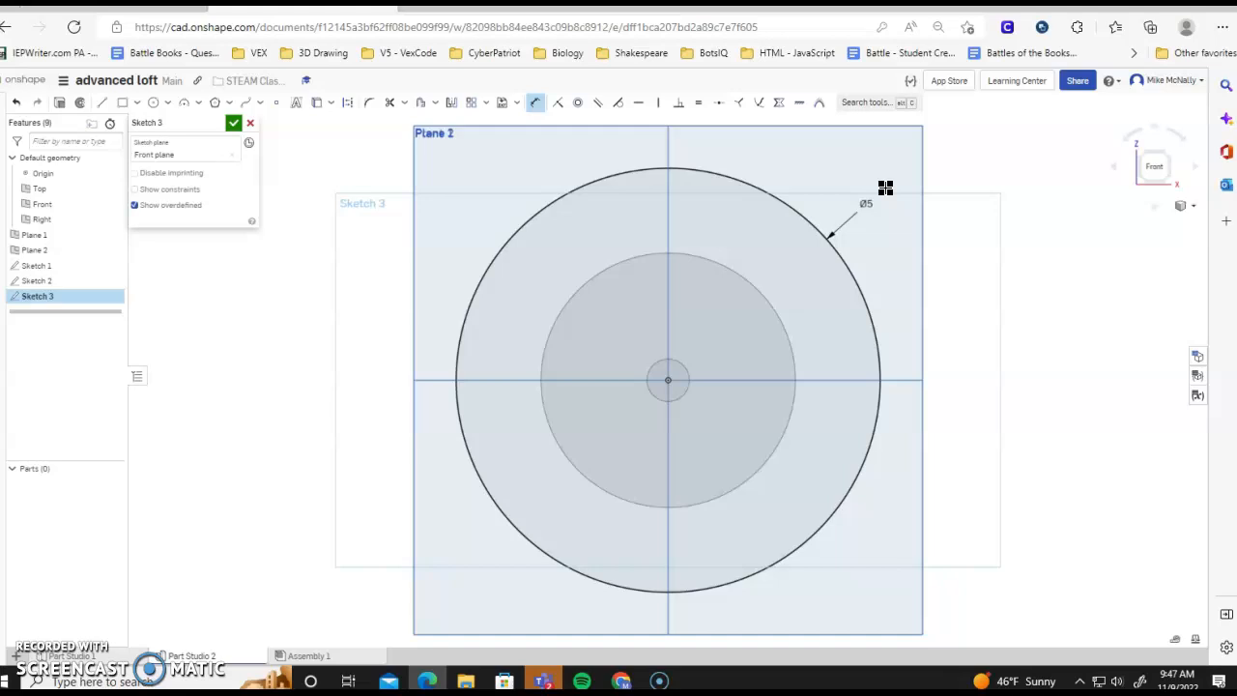
click(879, 205)
click(233, 123)
Create a new solid Loft through the circles on Plane 2, Plane 1 and the Front plane, in that order
click(246, 187)
right_click(246, 187)
click(271, 232)
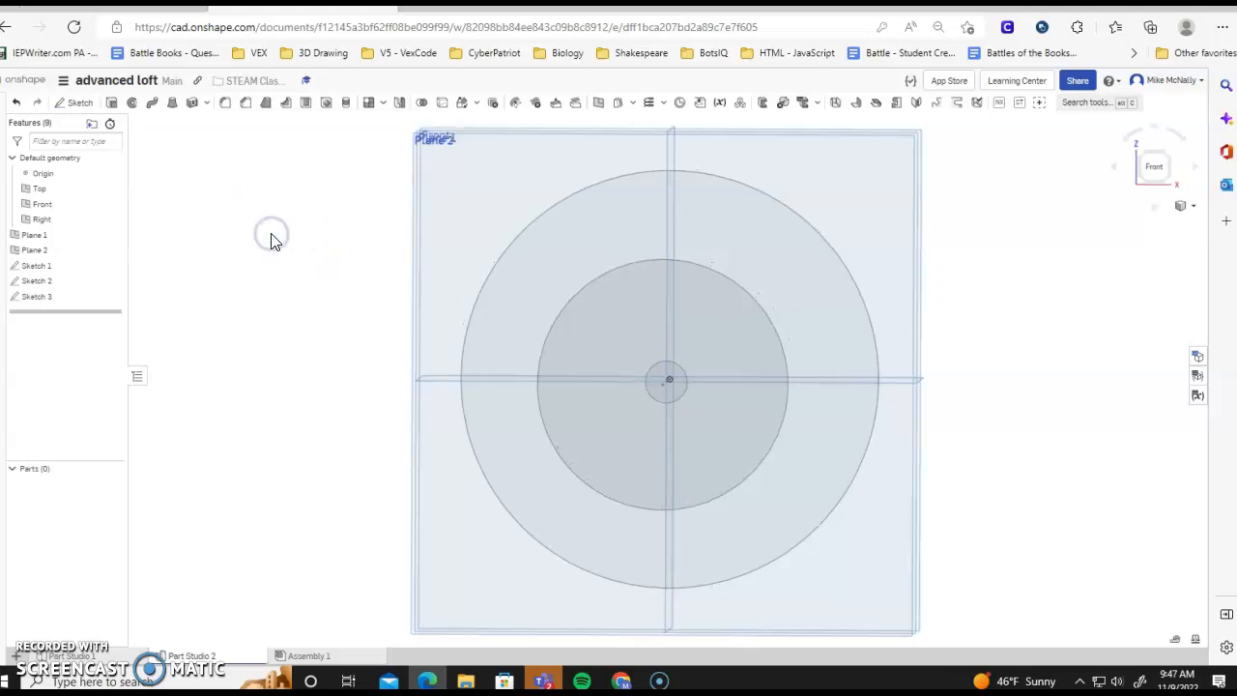
click(518, 468)
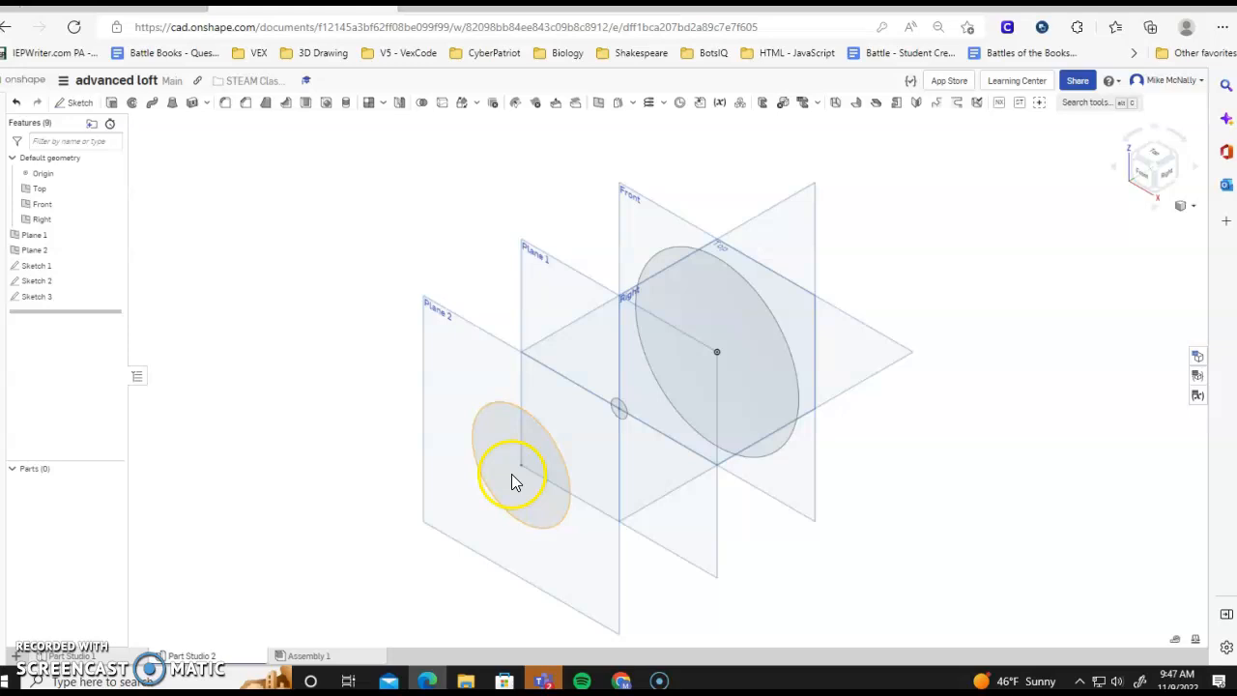
click(624, 414)
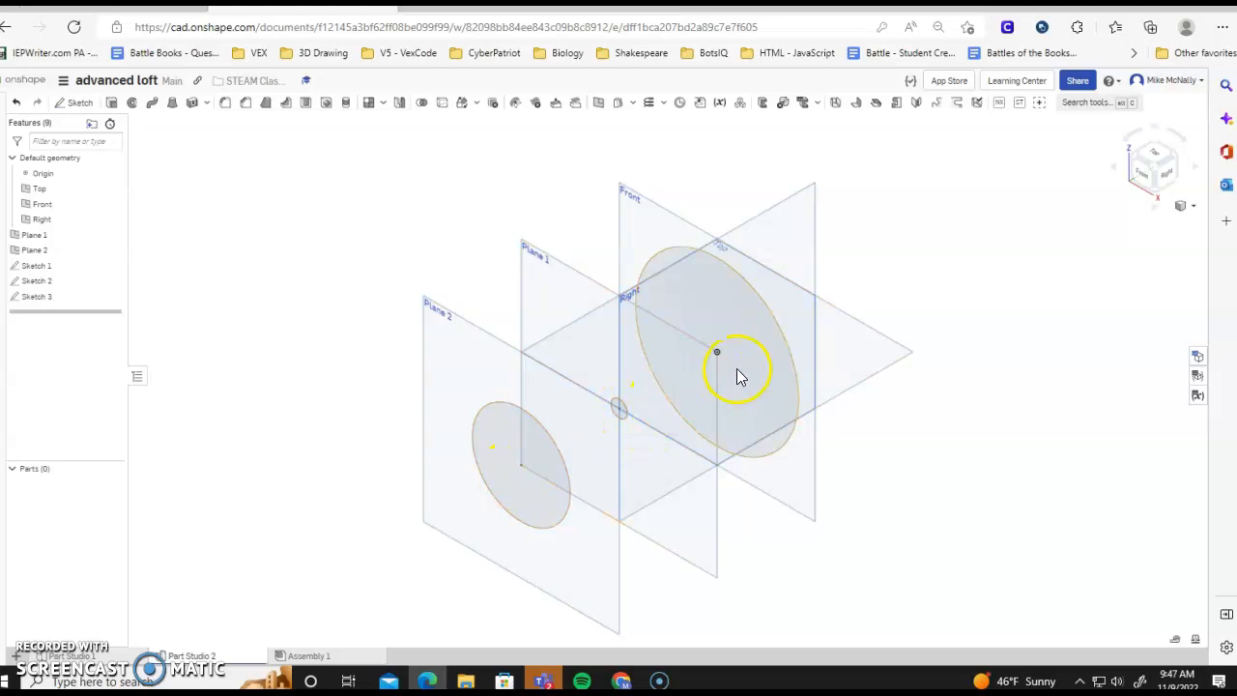
click(175, 112)
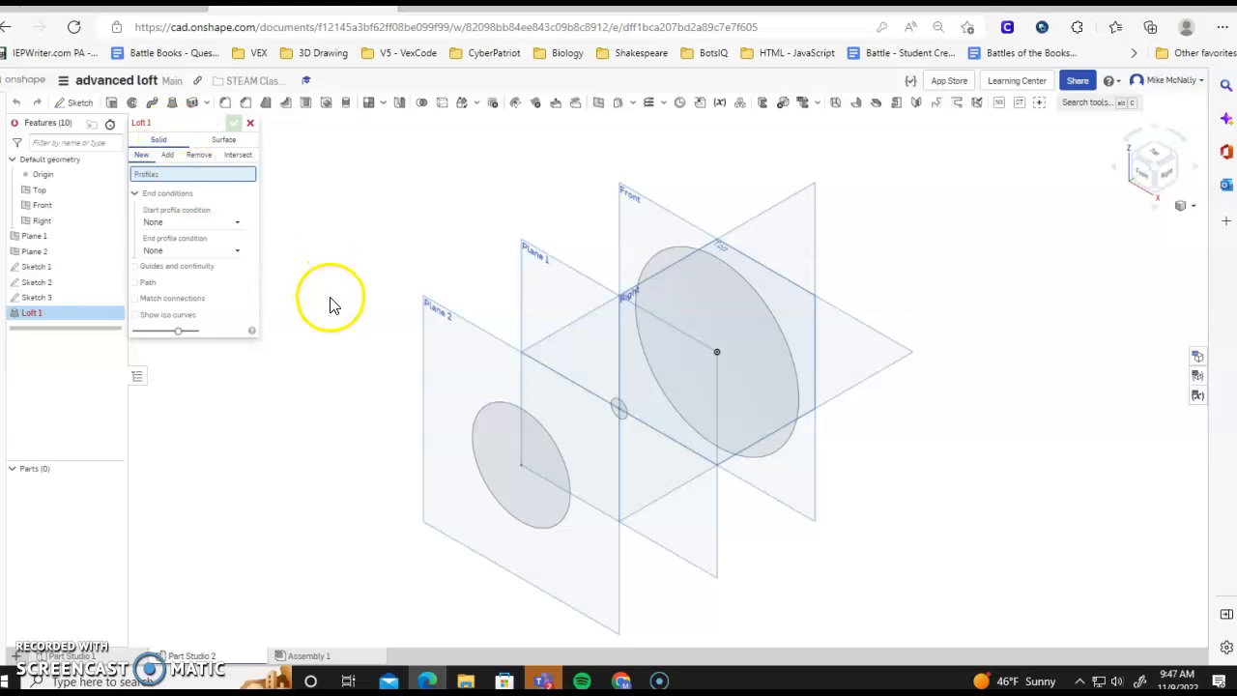
click(507, 456)
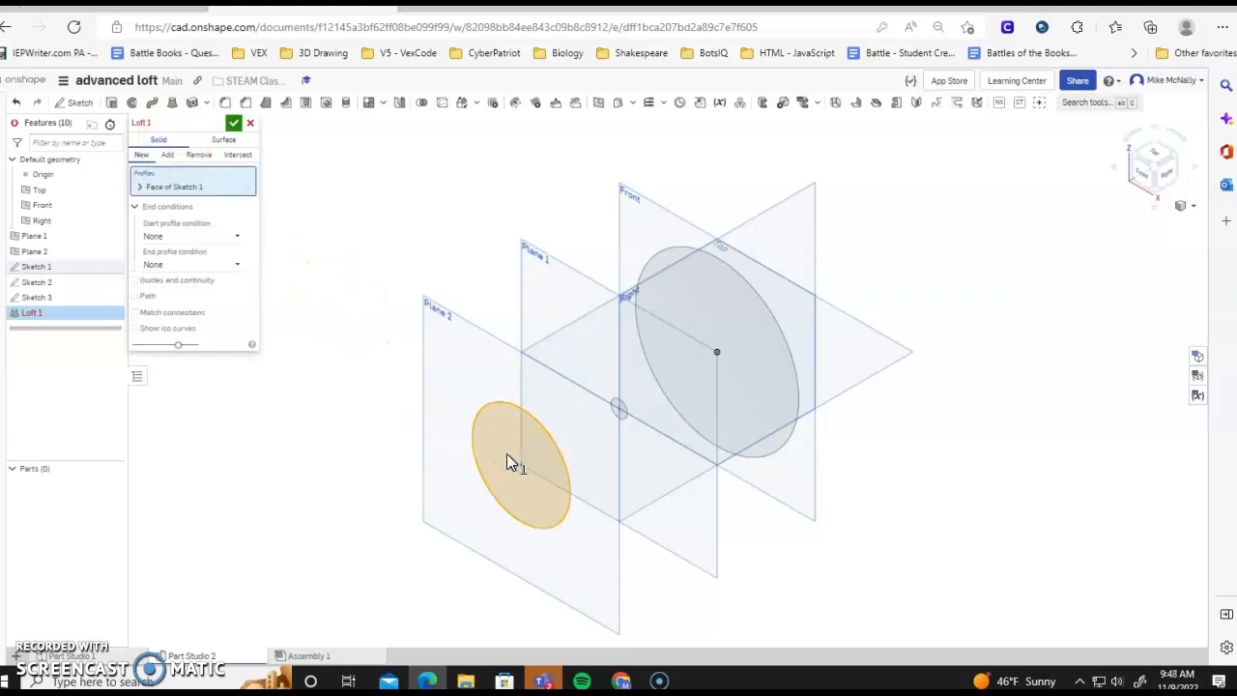
click(622, 414)
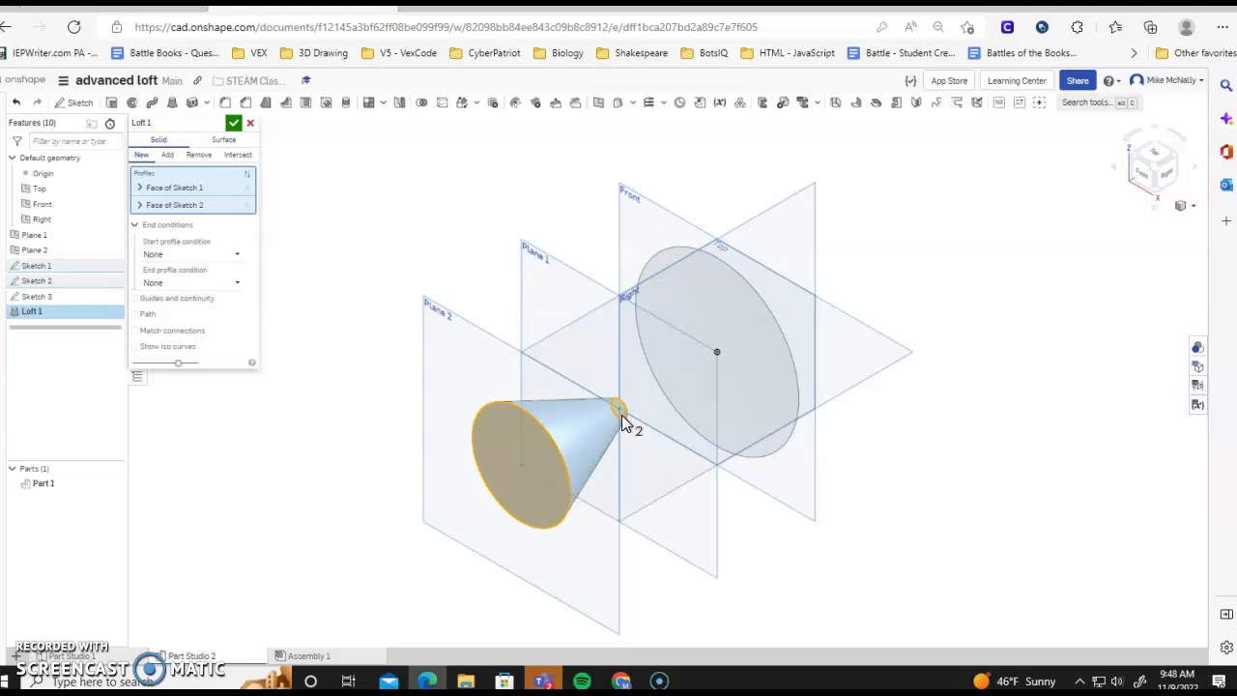
click(695, 394)
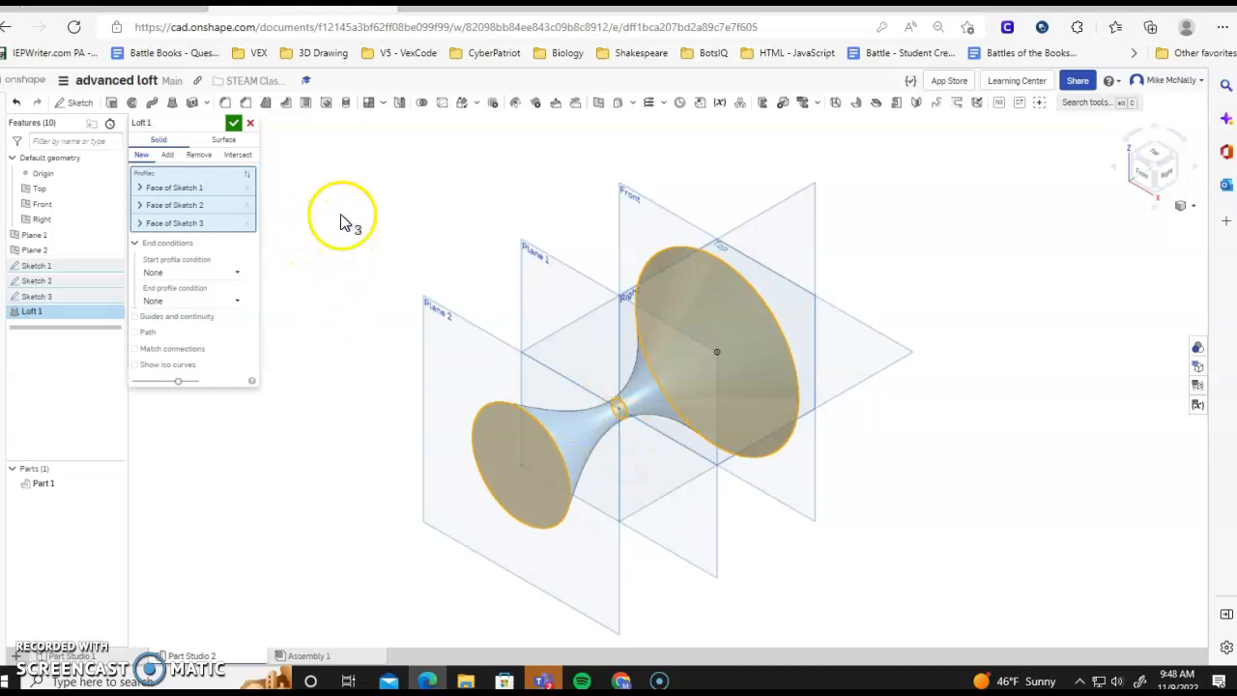
click(234, 125)
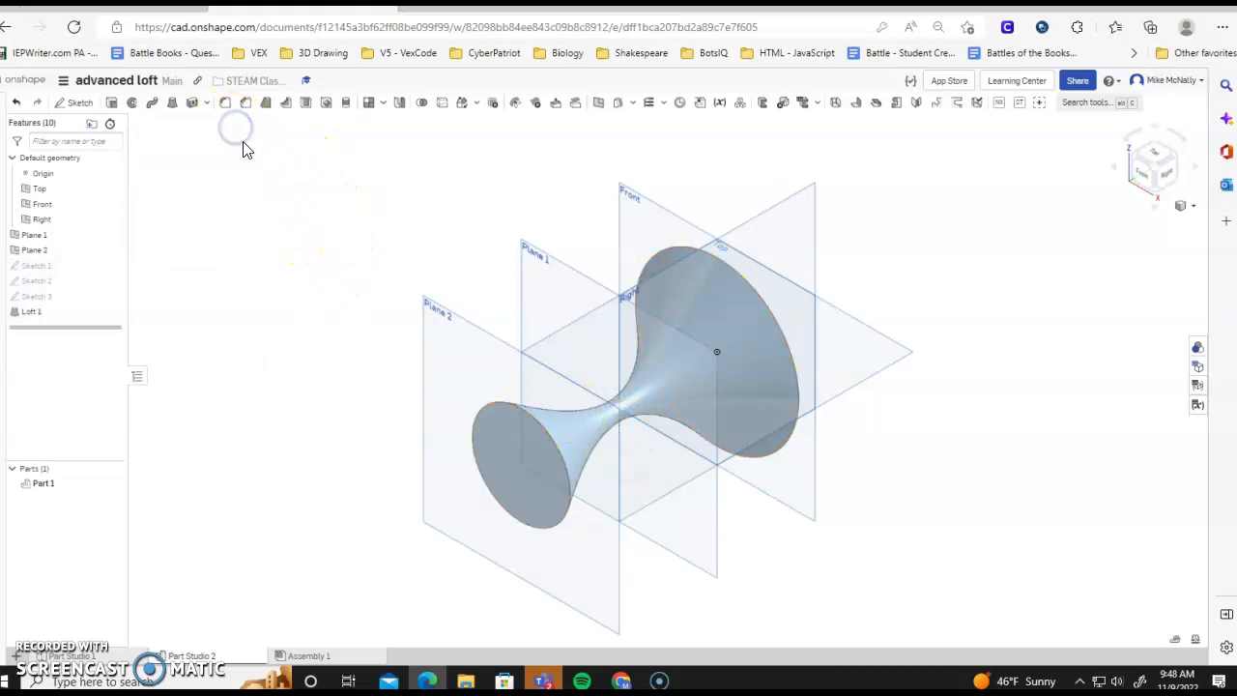
Inspect the shape of the lofted part in isometric and Top views
right_click(316, 193)
click(329, 239)
click(1150, 201)
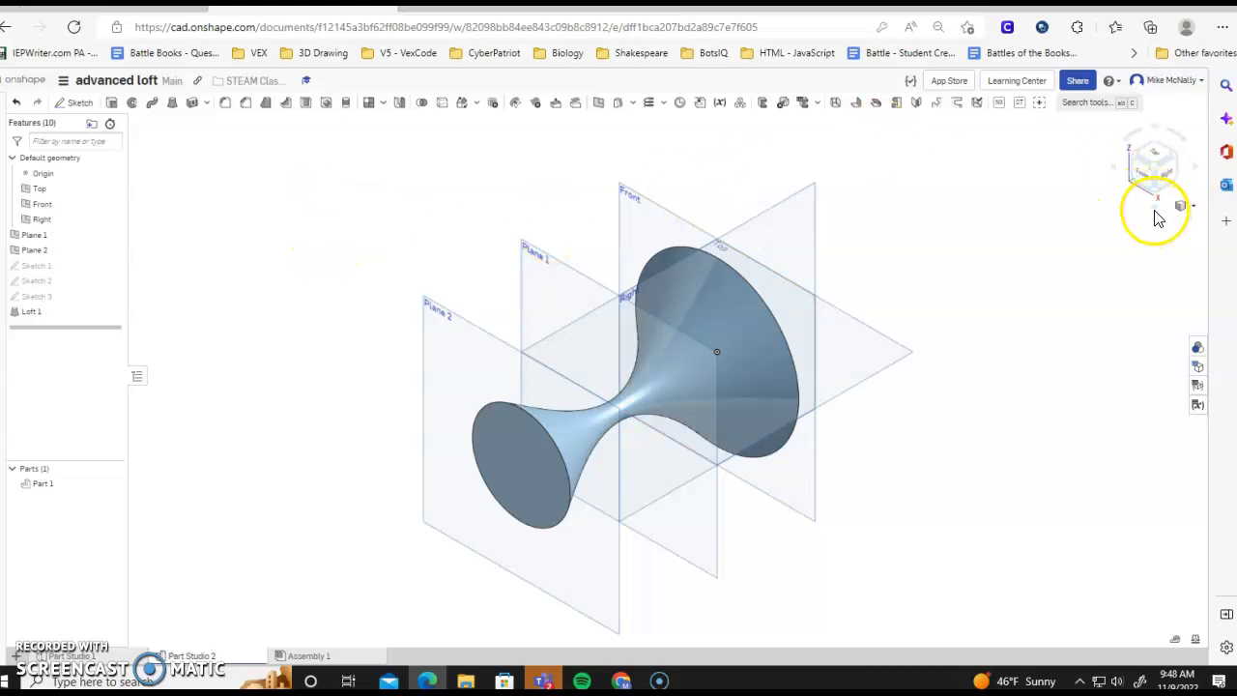
click(1154, 210)
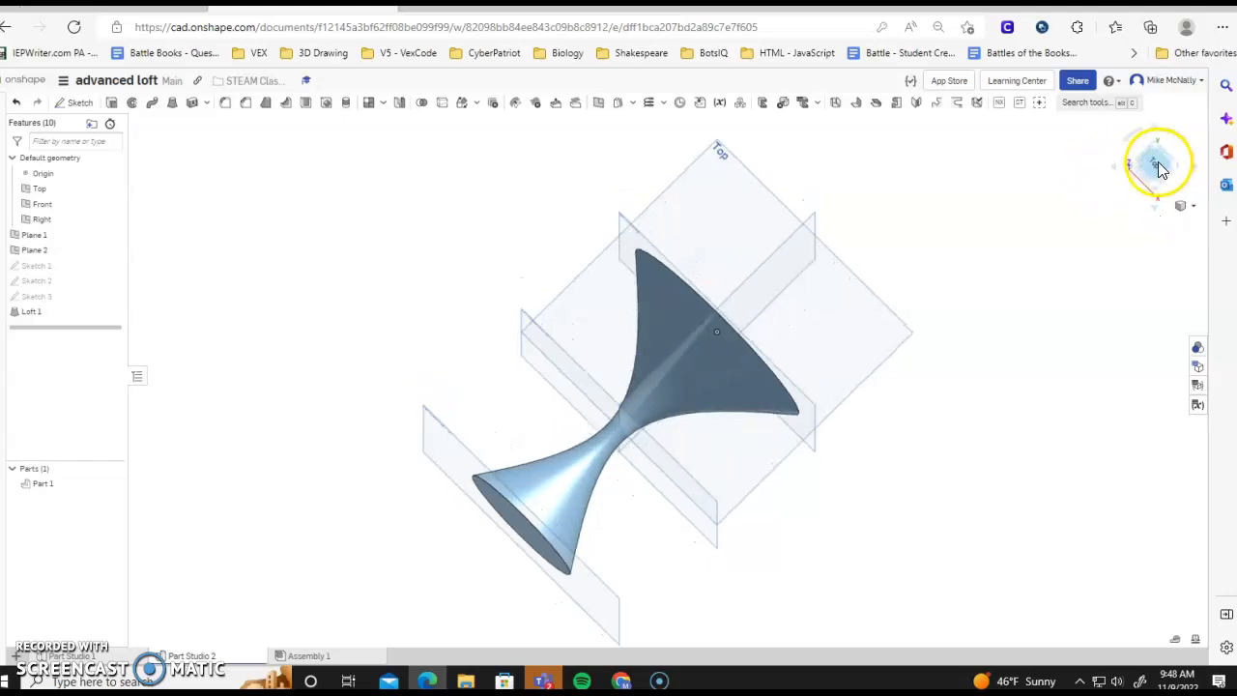
click(1156, 167)
click(1165, 205)
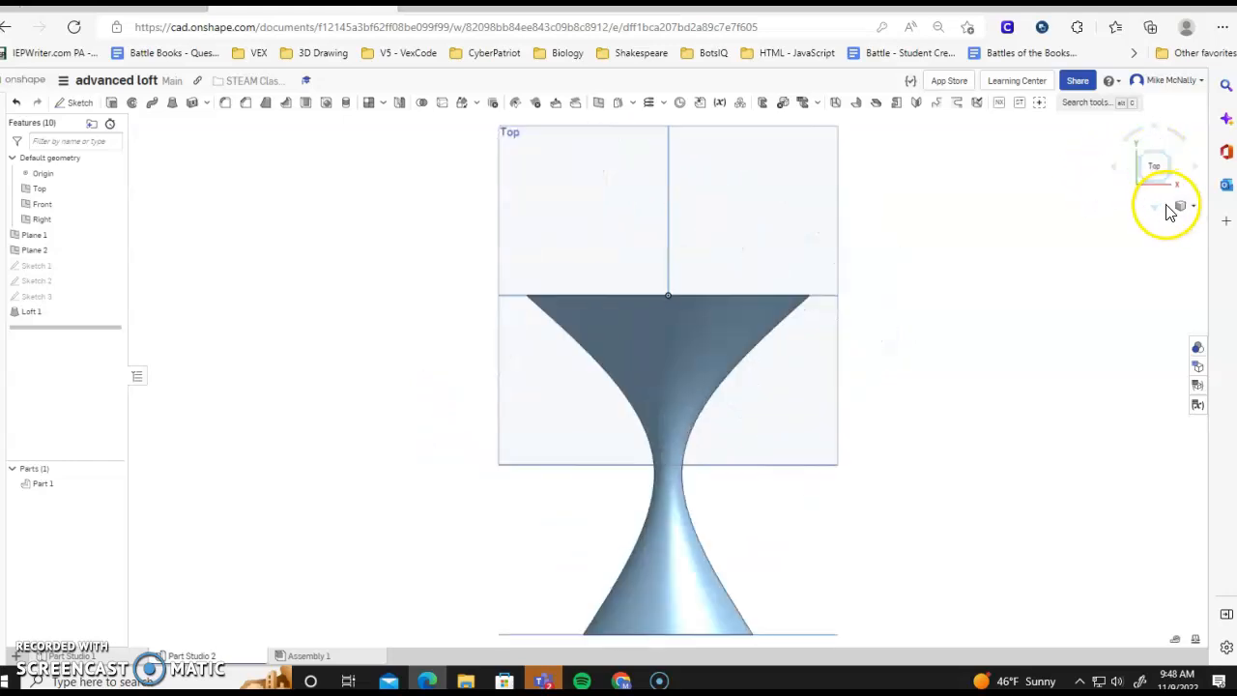